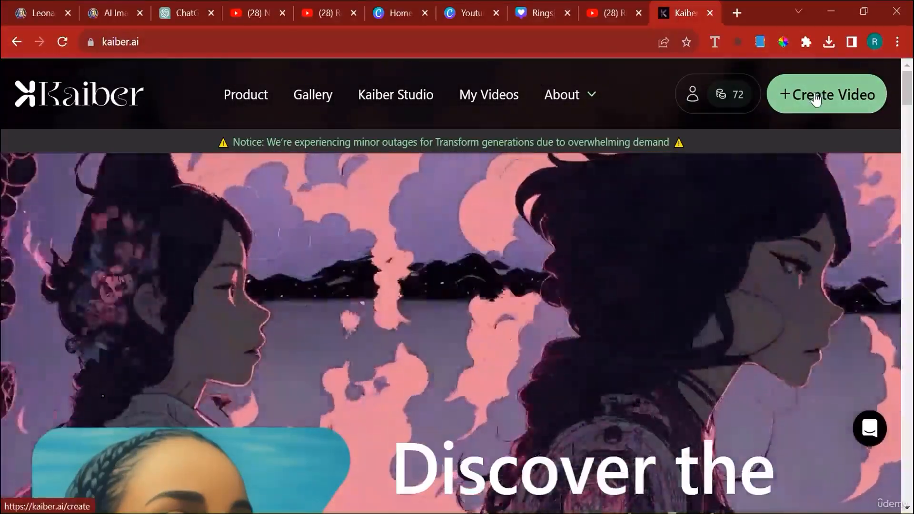
Step: Start creating a new video and choose the Transform video type
{"action": "left_click", "coordinate": [816, 100]}
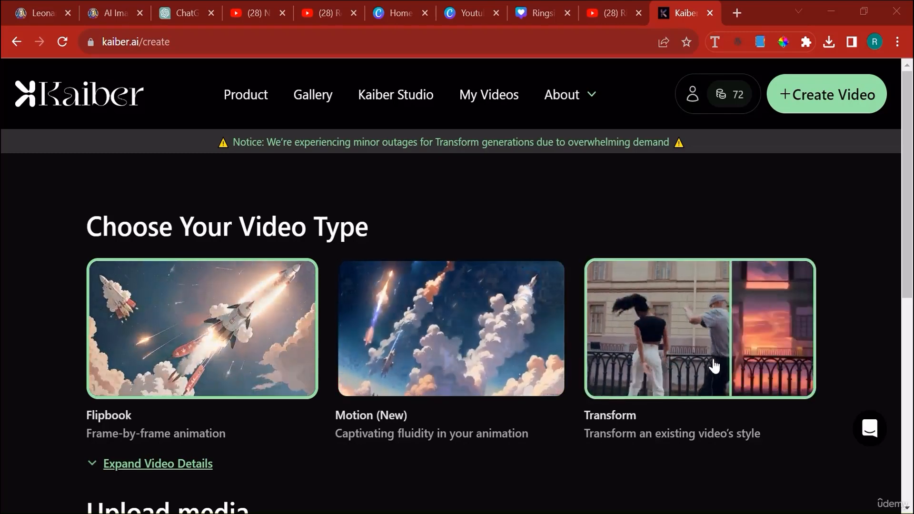
{"action": "scroll", "coordinate": [713, 343], "scroll_direction": "down", "scroll_amount": 2}
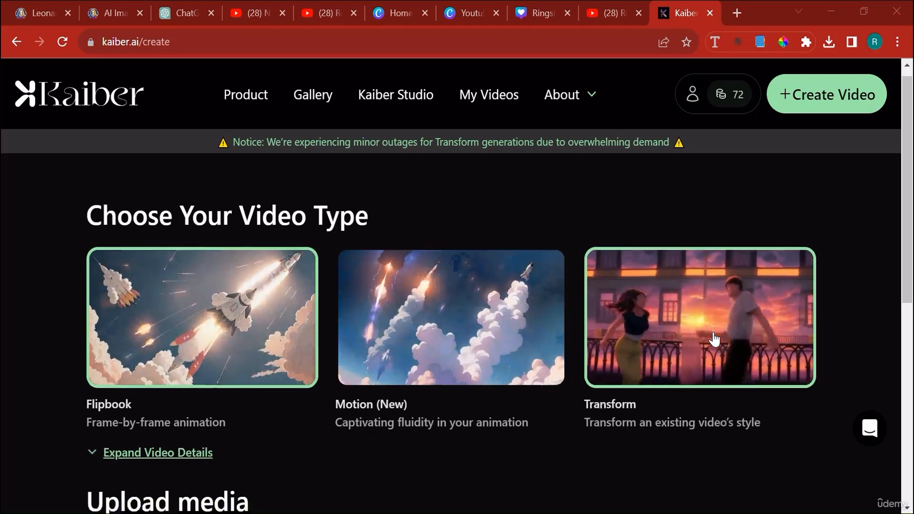
{"action": "scroll", "coordinate": [699, 276], "scroll_direction": "down", "scroll_amount": 4}
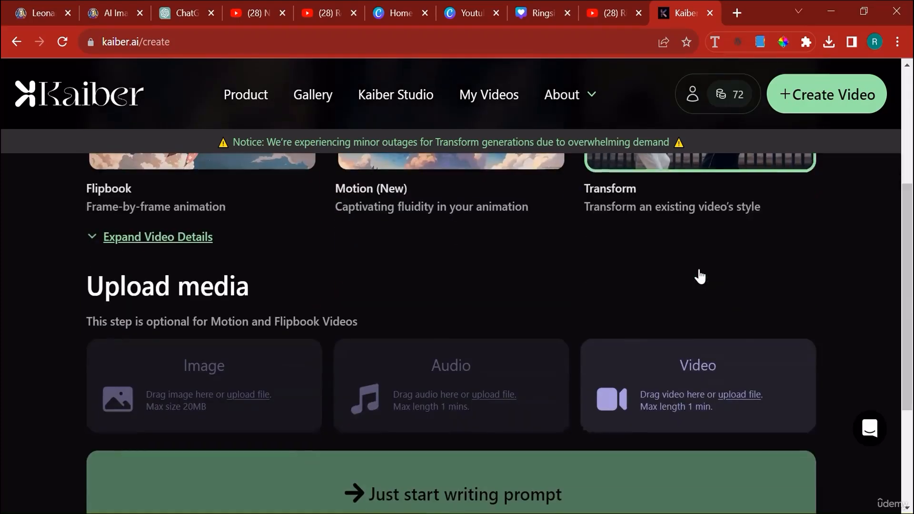
Step: Upload the scene 4 video from the Bilbo and Smaug Video folder as the source media
{"action": "left_click", "coordinate": [680, 407]}
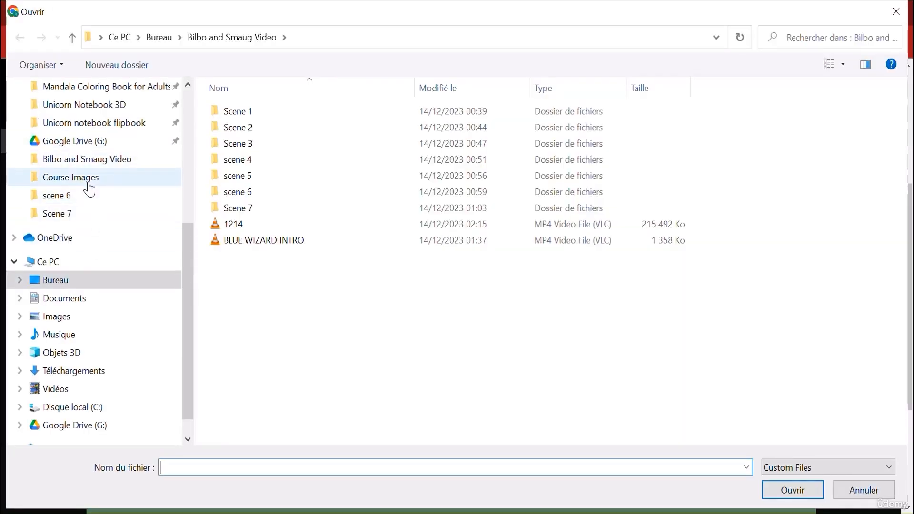
{"action": "left_click", "coordinate": [84, 168]}
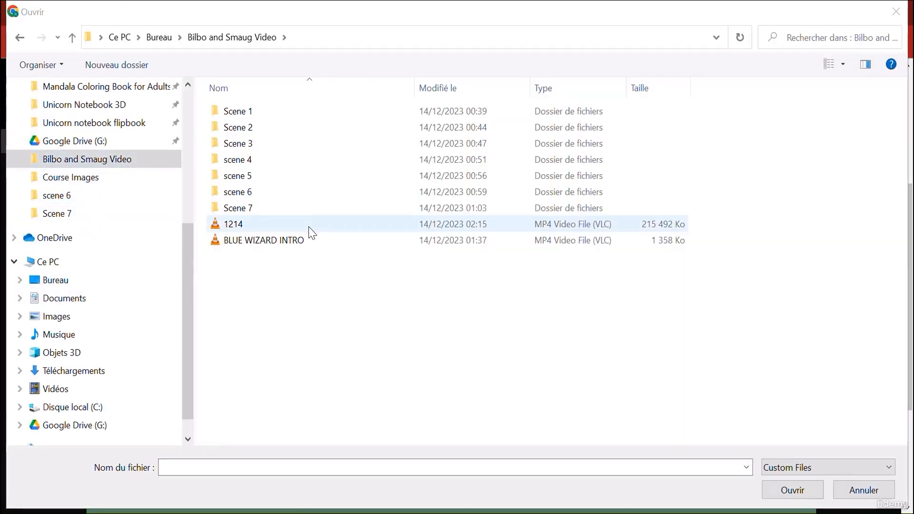
{"action": "double_click", "coordinate": [269, 116]}
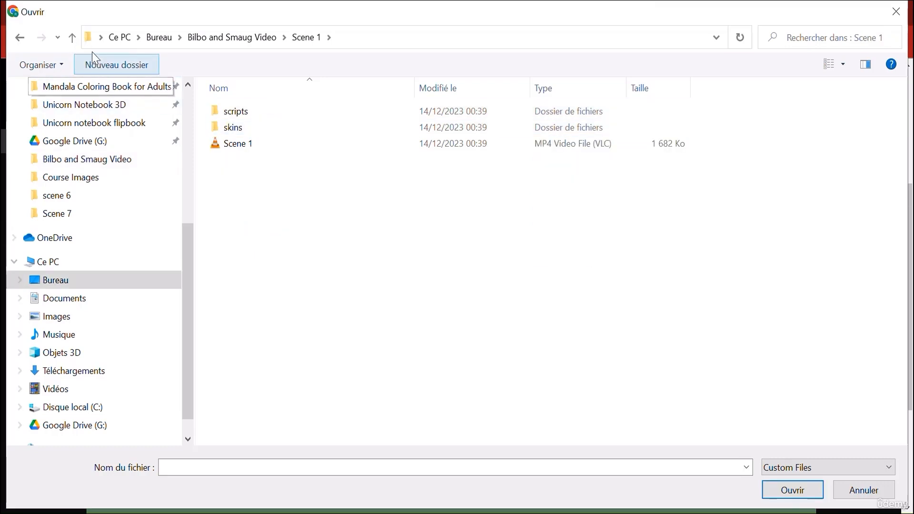
{"action": "key", "text": "alt+Up"}
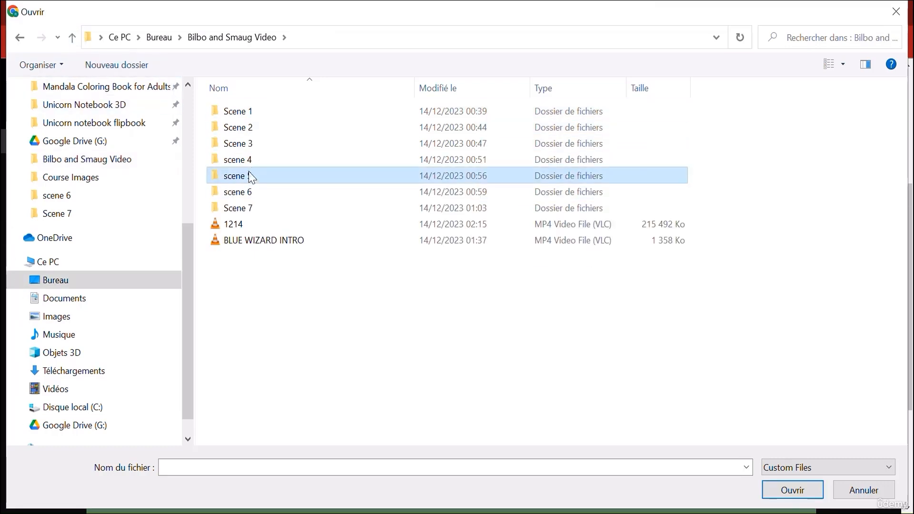
{"action": "double_click", "coordinate": [252, 160]}
{"action": "double_click", "coordinate": [249, 143]}
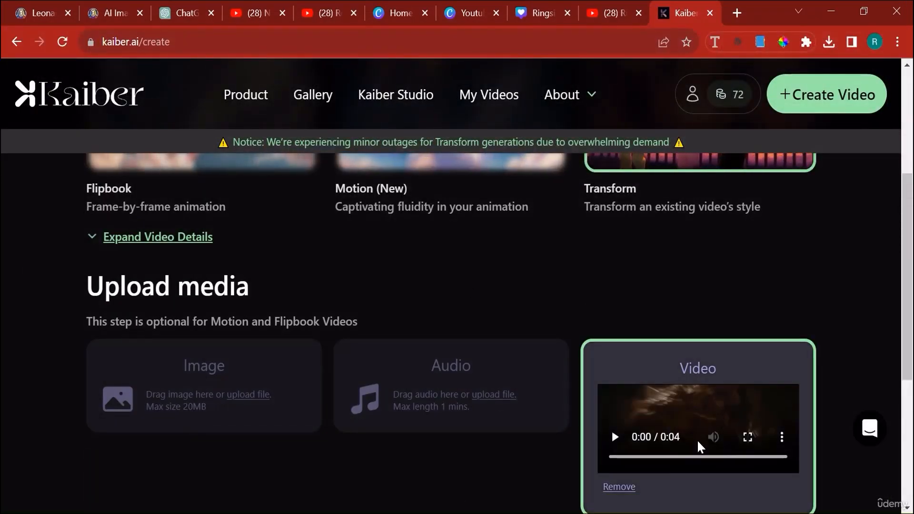
{"action": "scroll", "coordinate": [701, 460], "scroll_direction": "down", "scroll_amount": 2}
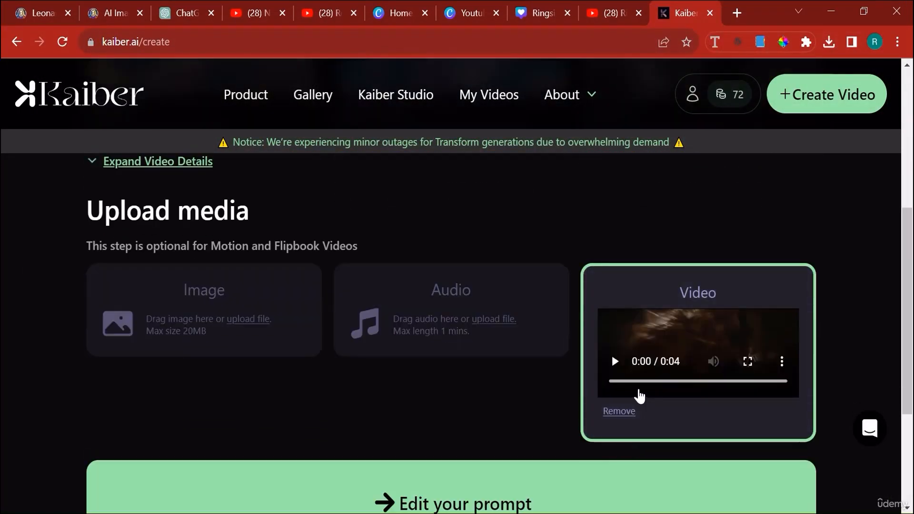
Step: Replace the uploaded source video with the Scene 3 video from its own scene folder
{"action": "left_click", "coordinate": [620, 411]}
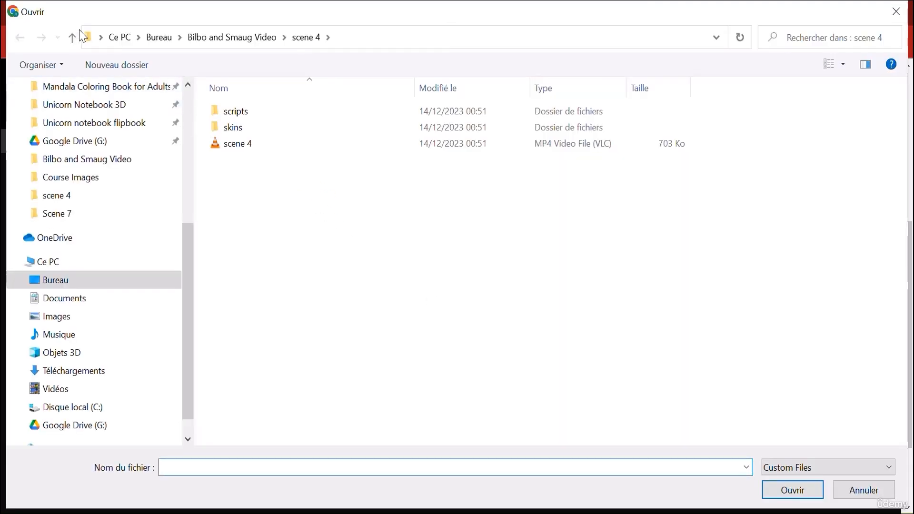
{"action": "left_click", "coordinate": [76, 38]}
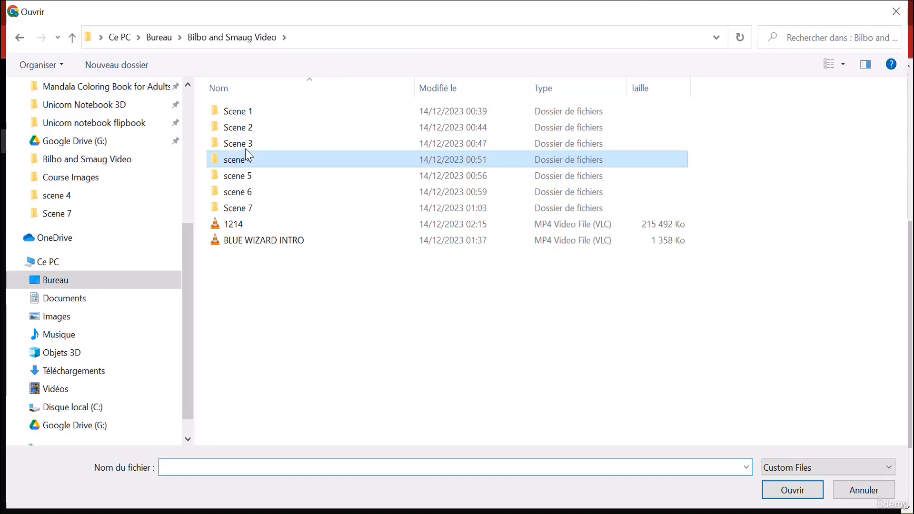
{"action": "left_click", "coordinate": [245, 147]}
{"action": "double_click", "coordinate": [245, 144]}
{"action": "double_click", "coordinate": [249, 144]}
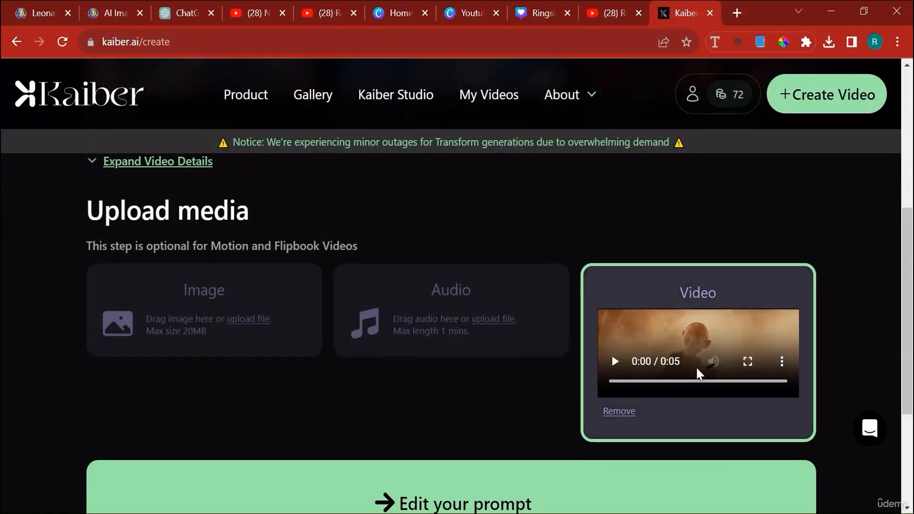
Step: Replace the uploaded source video with the scene 5 video from its own scene folder
{"action": "left_click", "coordinate": [619, 412]}
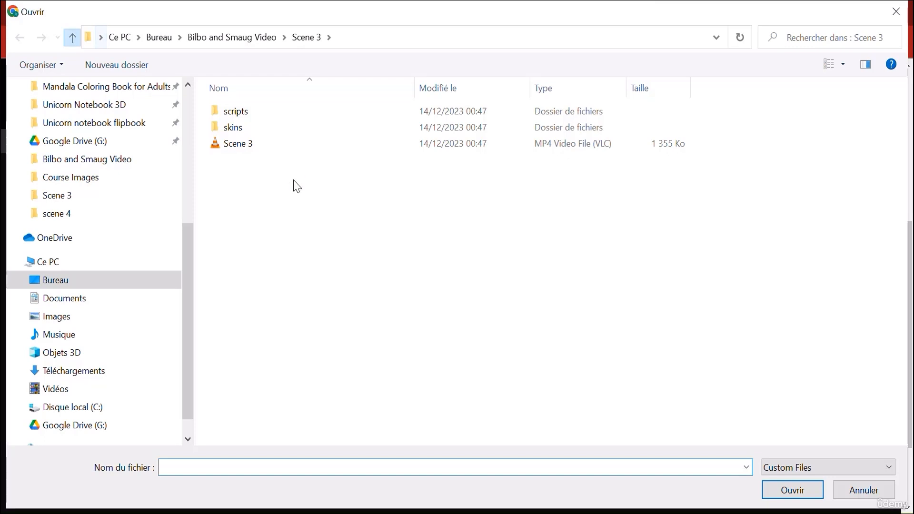
{"action": "key", "text": "alt+Up"}
{"action": "double_click", "coordinate": [266, 179]}
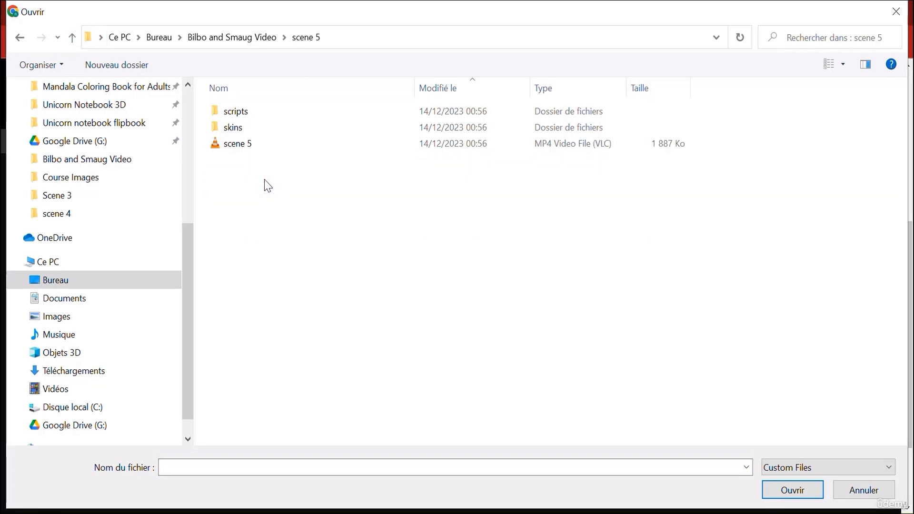
{"action": "double_click", "coordinate": [244, 143]}
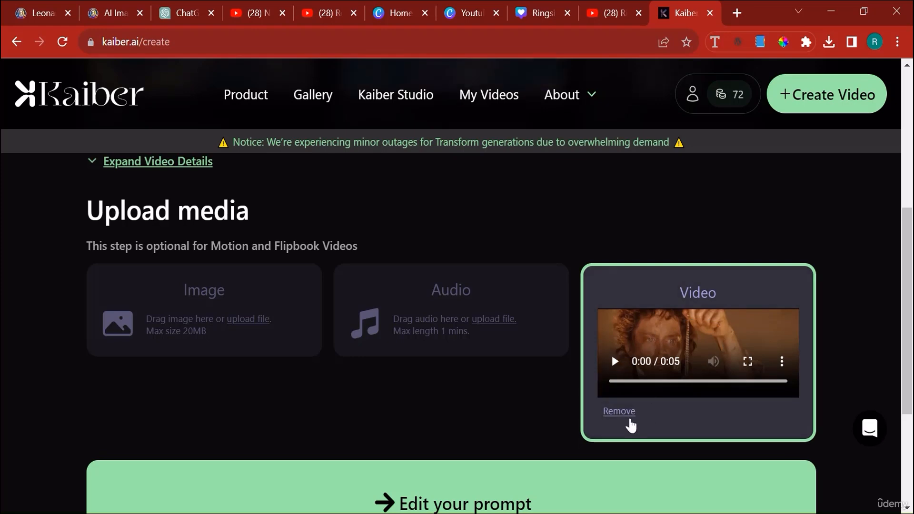
Step: Write the prompt with "frodo and isildur" as the subject and apply the Steampunk style
{"action": "left_click", "coordinate": [558, 491]}
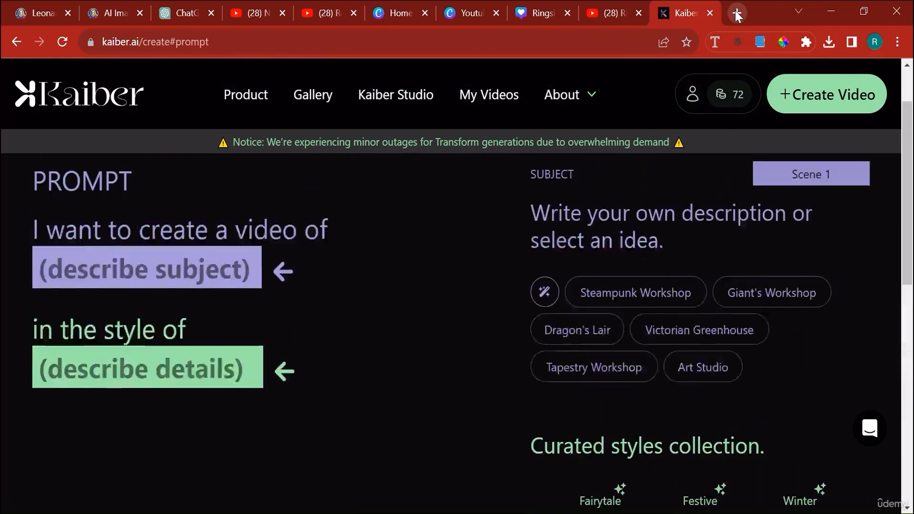
{"action": "left_click", "coordinate": [220, 342]}
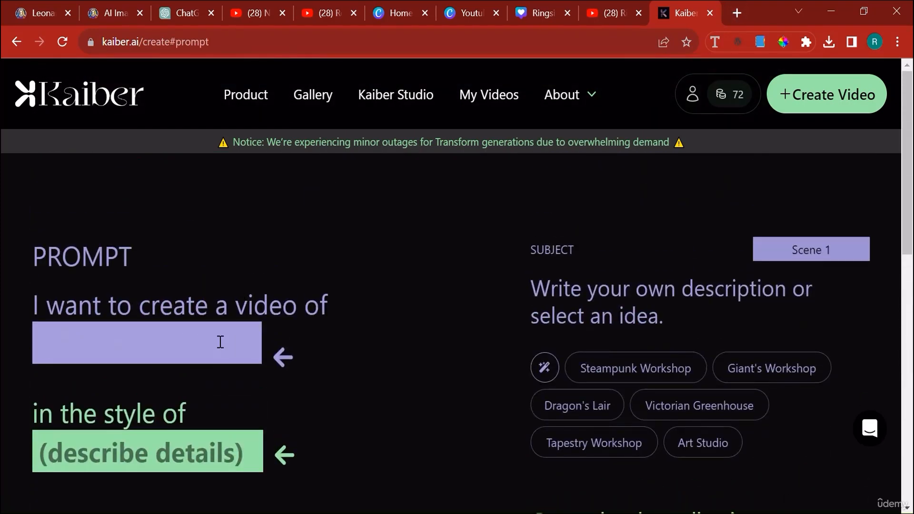
{"action": "scroll", "coordinate": [596, 294], "scroll_direction": "down", "scroll_amount": 3}
{"action": "left_click", "coordinate": [596, 294]}
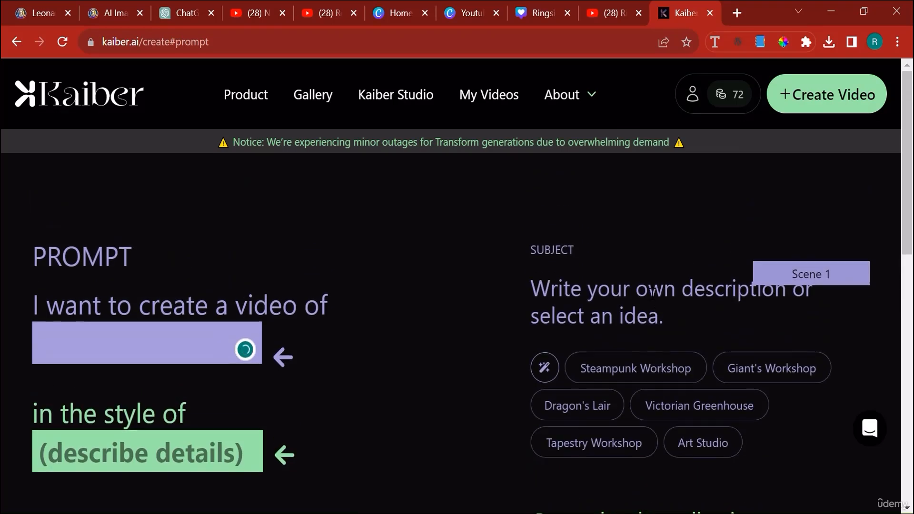
{"action": "left_click", "coordinate": [628, 375]}
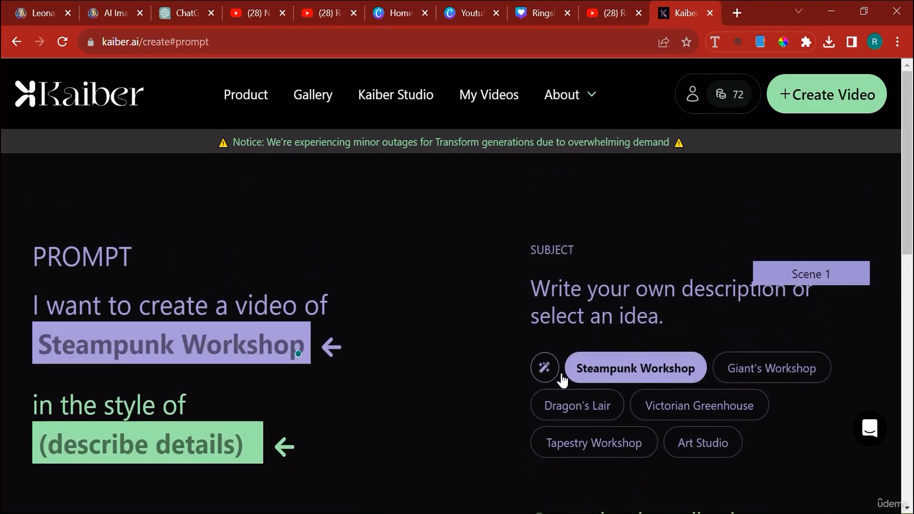
{"action": "triple_click", "coordinate": [146, 351]}
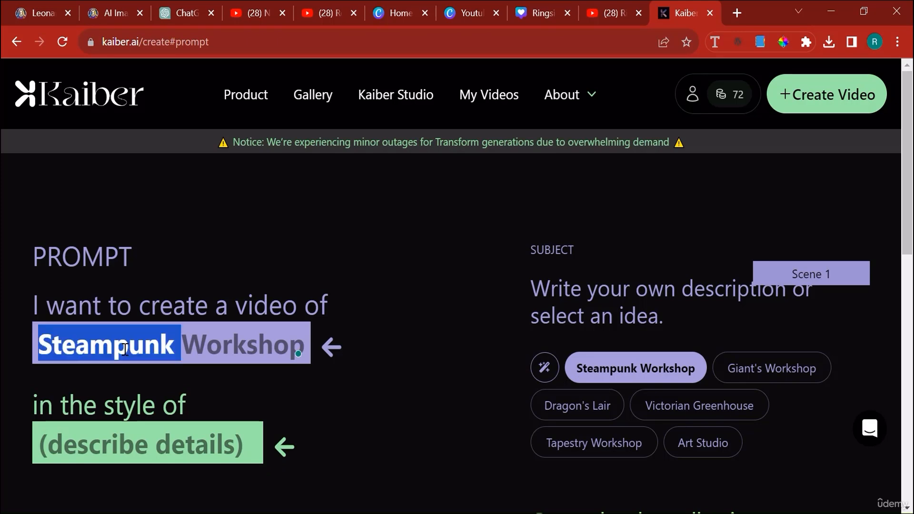
{"action": "type", "text": "frodo and isildur"}
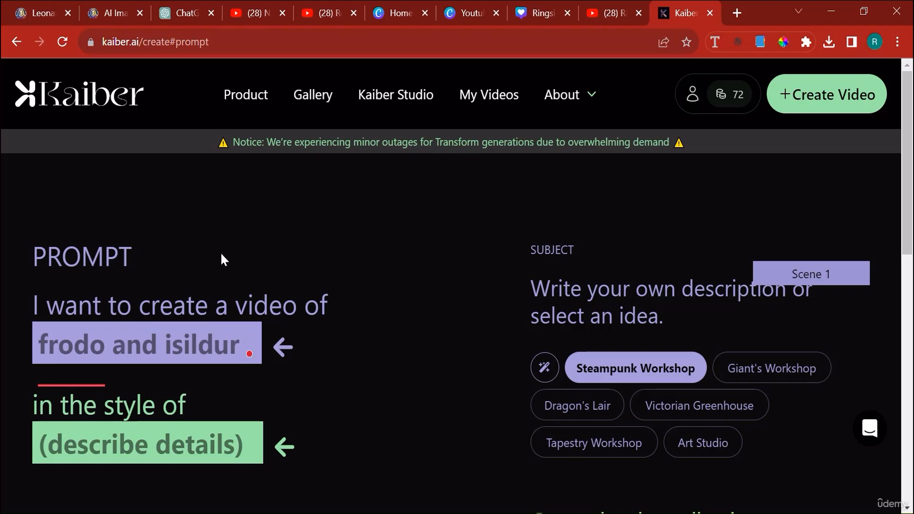
{"action": "scroll", "coordinate": [222, 259], "scroll_direction": "down", "scroll_amount": 6}
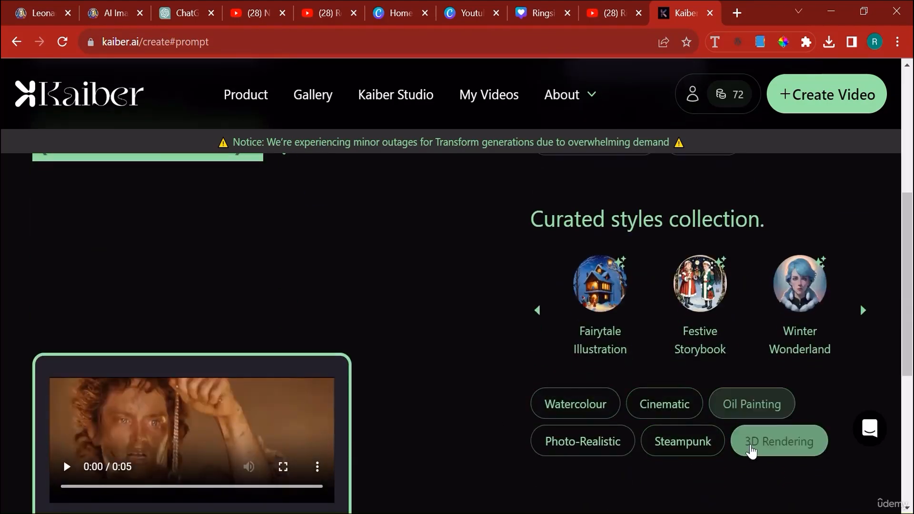
{"action": "left_click", "coordinate": [699, 446]}
Step: Try to generate the video previews with the existing video settings
{"action": "scroll", "coordinate": [709, 433], "scroll_direction": "down", "scroll_amount": 5}
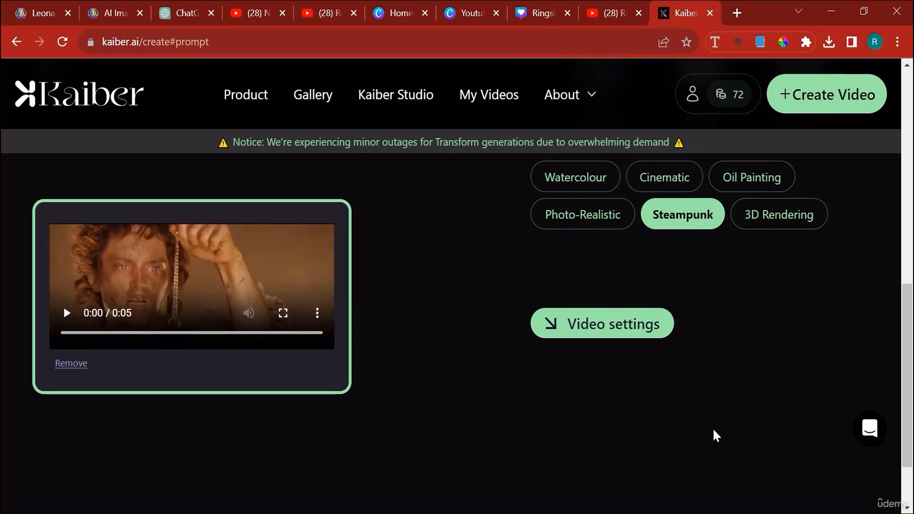
{"action": "left_click", "coordinate": [618, 333]}
{"action": "scroll", "coordinate": [394, 341], "scroll_direction": "down", "scroll_amount": 3}
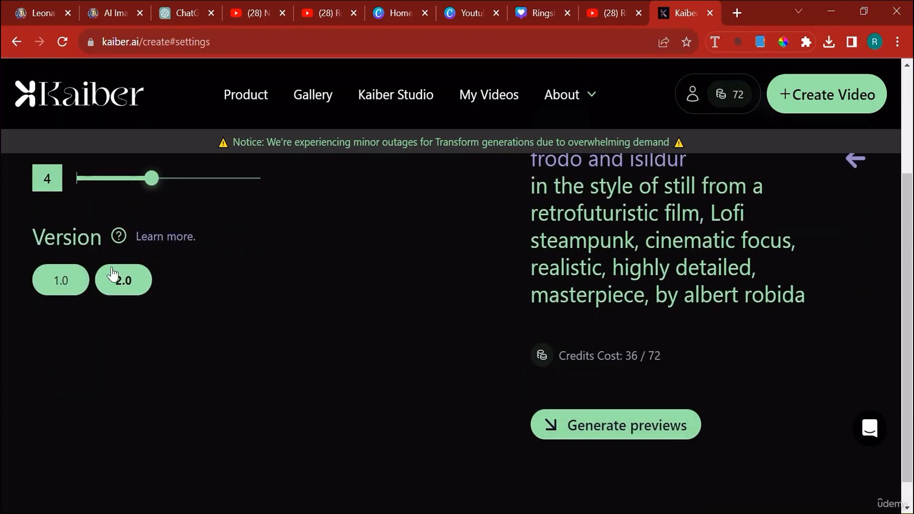
{"action": "left_click", "coordinate": [656, 408]}
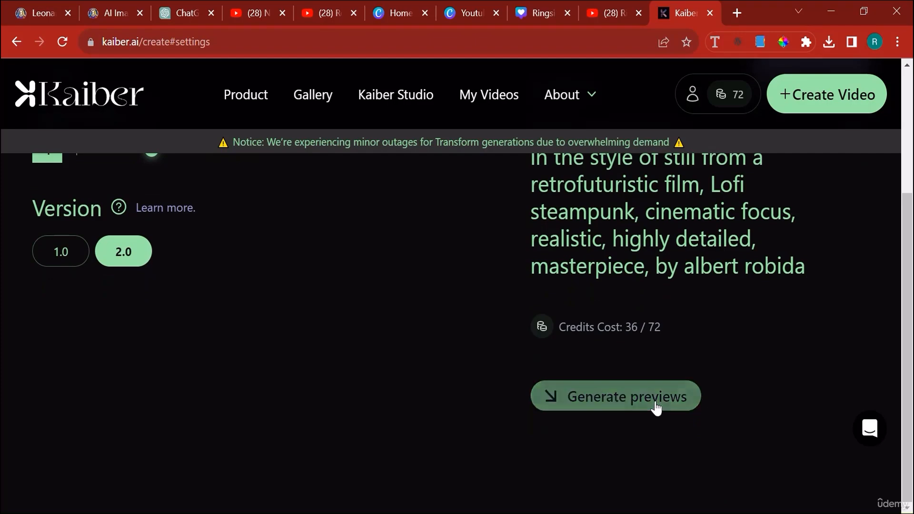
{"action": "scroll", "coordinate": [449, 400], "scroll_direction": "up", "scroll_amount": 3}
{"action": "scroll", "coordinate": [514, 378], "scroll_direction": "down", "scroll_amount": 5}
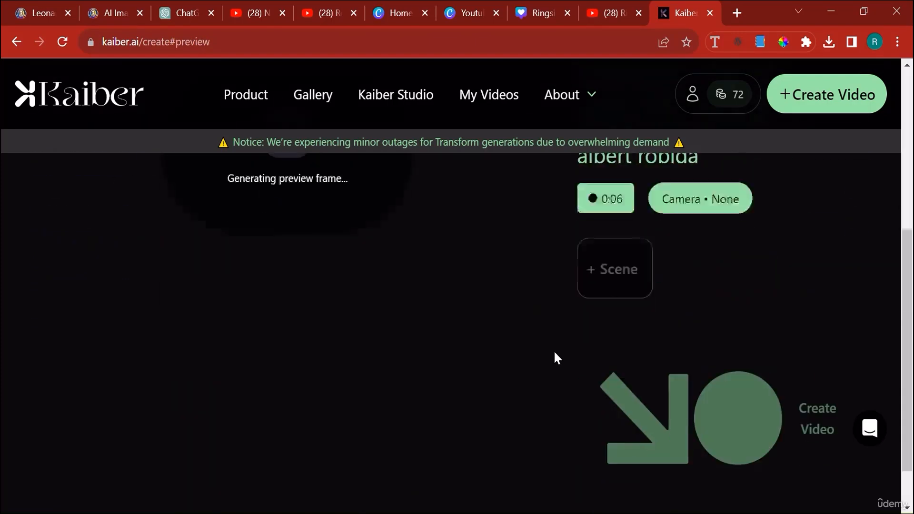
{"action": "scroll", "coordinate": [552, 353], "scroll_direction": "up", "scroll_amount": 3}
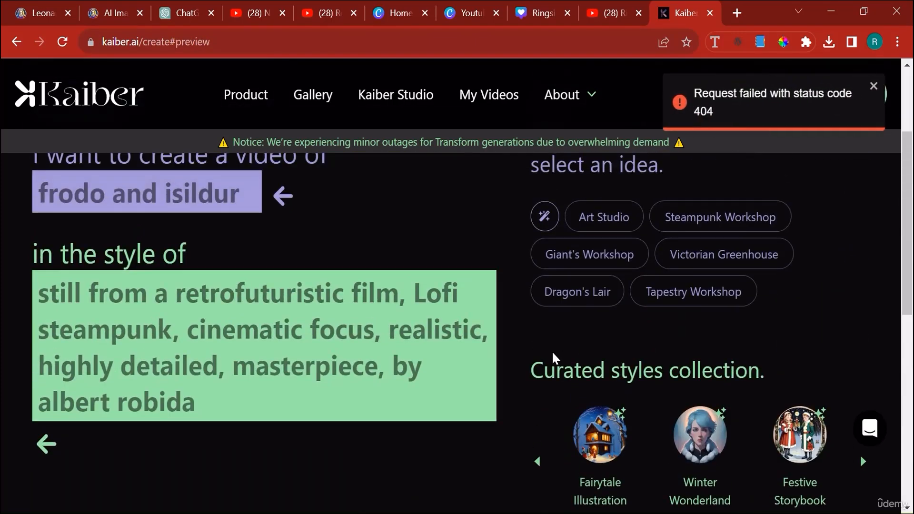
{"action": "left_click", "coordinate": [877, 87]}
Step: Look over the prompt, the selected style and the source video
{"action": "scroll", "coordinate": [478, 298], "scroll_direction": "down", "scroll_amount": 5}
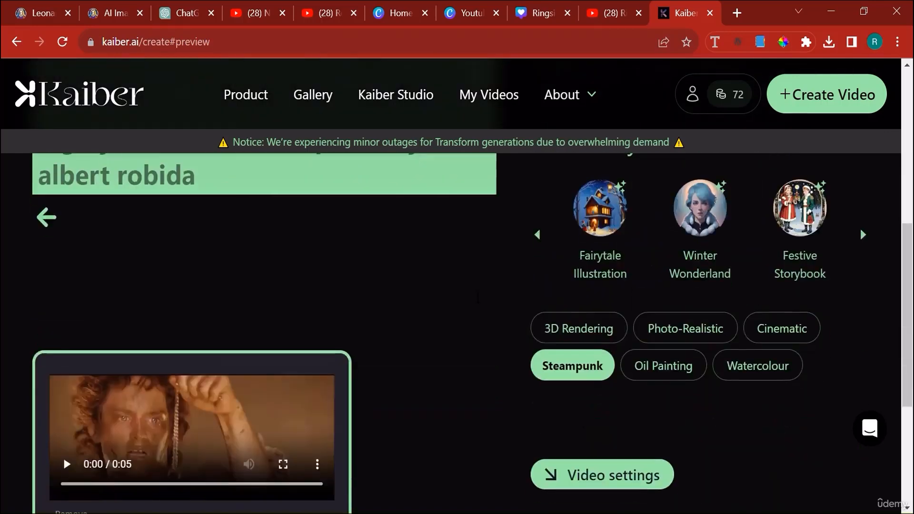
{"action": "scroll", "coordinate": [480, 303], "scroll_direction": "up", "scroll_amount": 6}
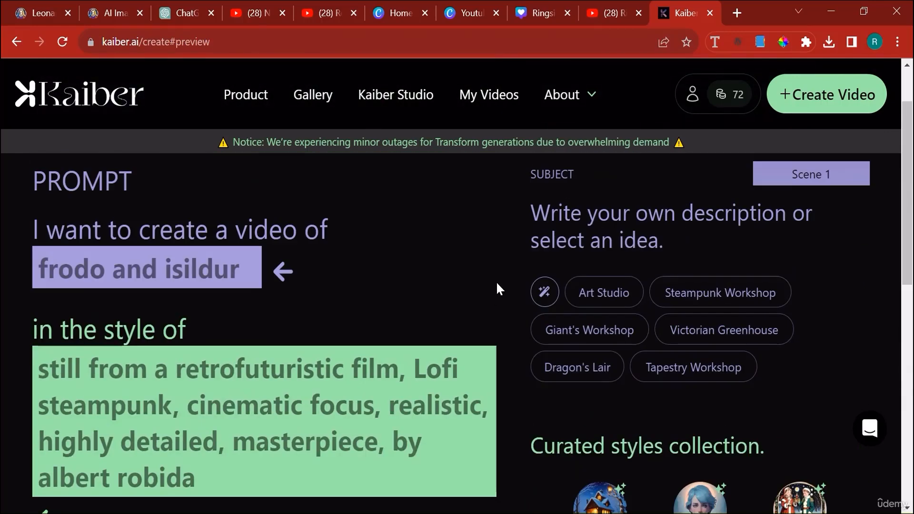
{"action": "scroll", "coordinate": [538, 325], "scroll_direction": "down", "scroll_amount": 8}
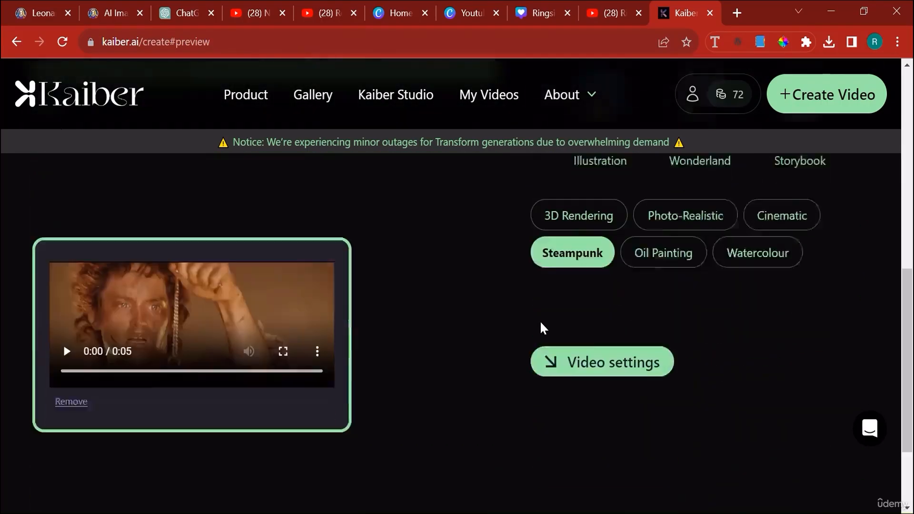
{"action": "scroll", "coordinate": [541, 321], "scroll_direction": "down", "scroll_amount": 1}
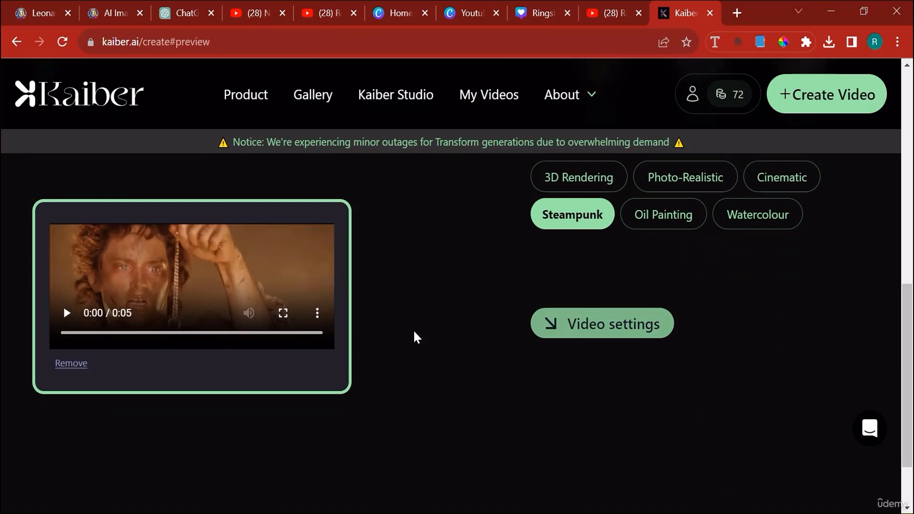
{"action": "scroll", "coordinate": [414, 329], "scroll_direction": "up", "scroll_amount": 2}
{"action": "scroll", "coordinate": [352, 342], "scroll_direction": "up", "scroll_amount": 5}
{"action": "scroll", "coordinate": [572, 410], "scroll_direction": "down", "scroll_amount": 4}
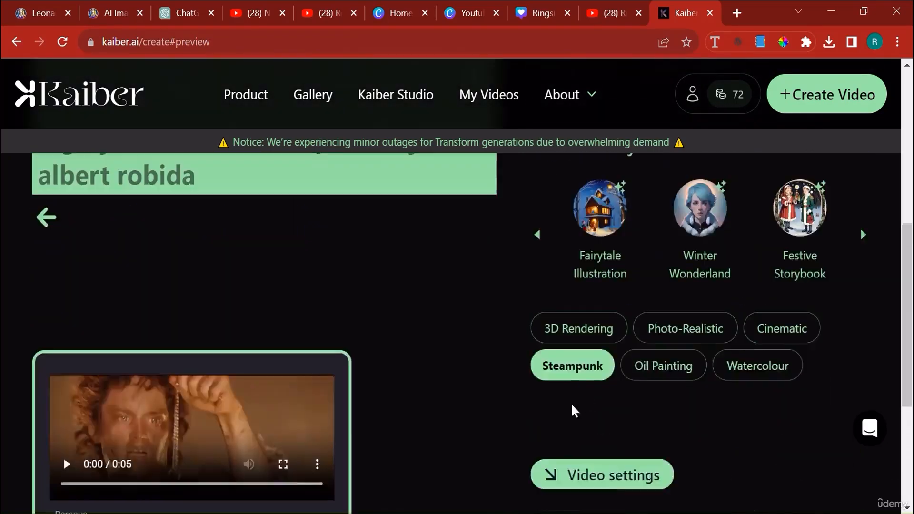
Step: Set the Transform strength to 5 in the video settings and request the previews again
{"action": "left_click", "coordinate": [612, 476]}
{"action": "scroll", "coordinate": [147, 357], "scroll_direction": "up", "scroll_amount": 1}
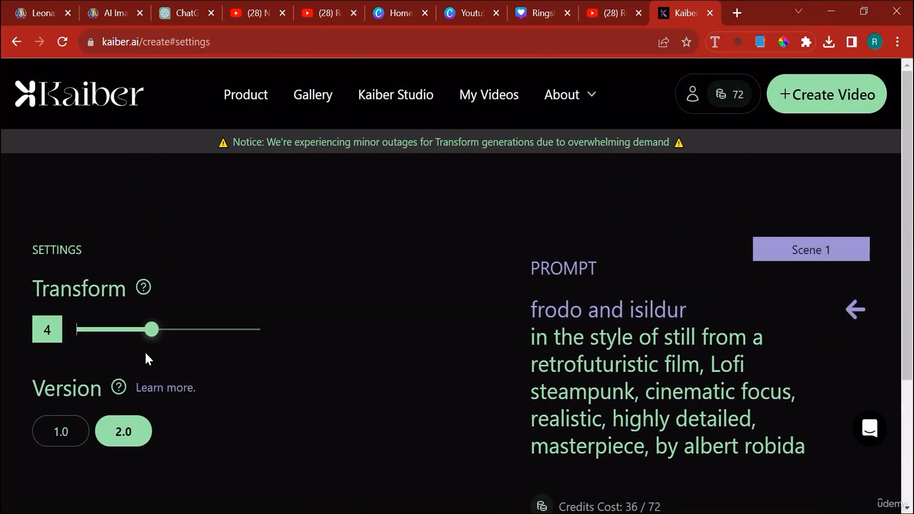
{"action": "left_click", "coordinate": [169, 329]}
{"action": "scroll", "coordinate": [572, 409], "scroll_direction": "down", "scroll_amount": 3}
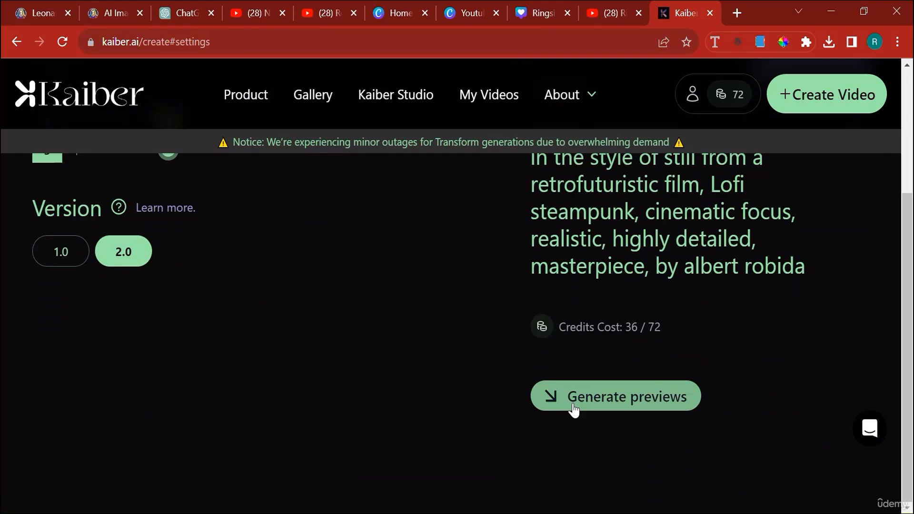
{"action": "left_click", "coordinate": [632, 410]}
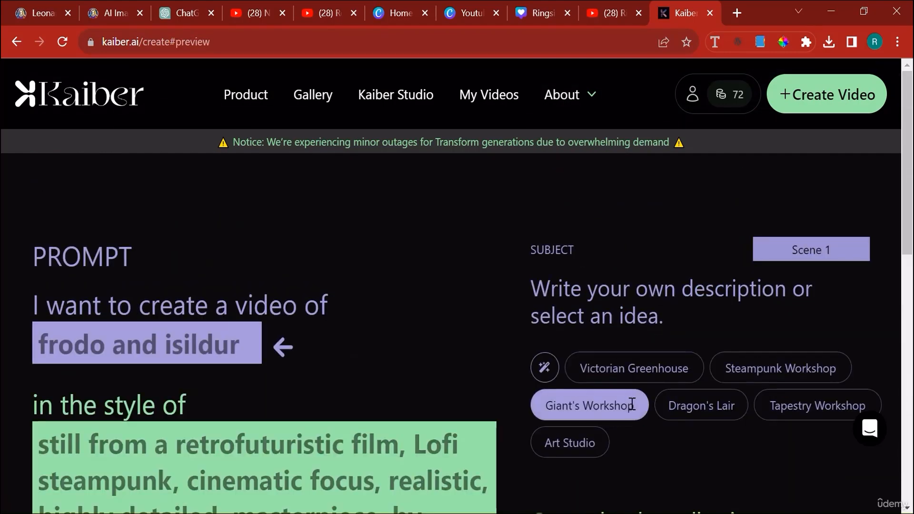
Step: Start a new video project and choose Transform as the video type
{"action": "scroll", "coordinate": [669, 257], "scroll_direction": "down", "scroll_amount": 5}
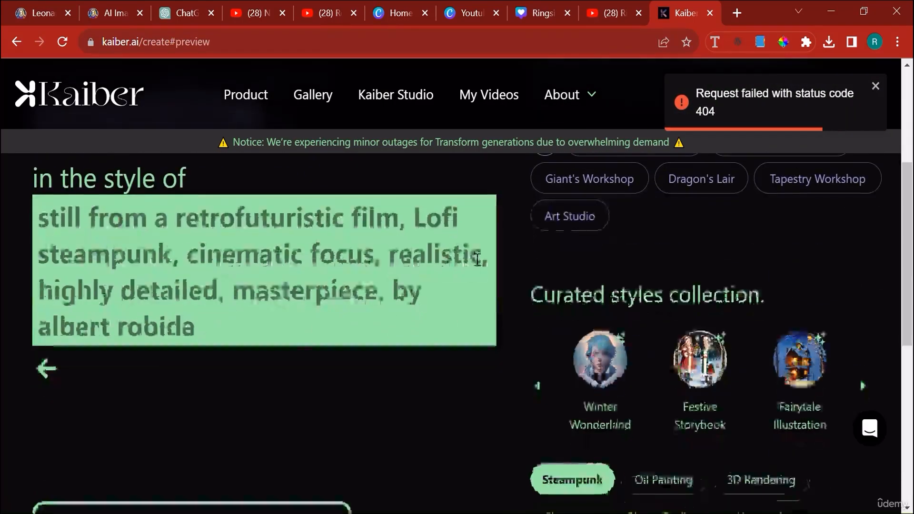
{"action": "scroll", "coordinate": [427, 269], "scroll_direction": "up", "scroll_amount": 4}
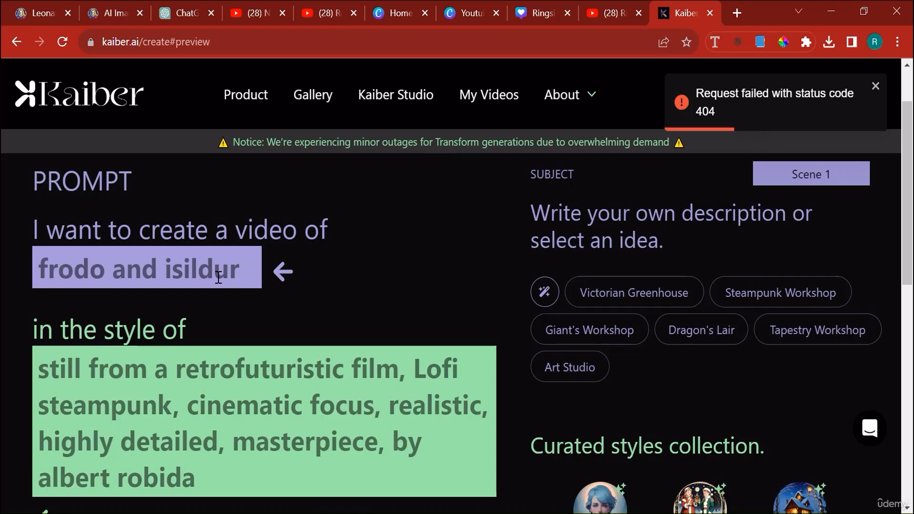
{"action": "scroll", "coordinate": [737, 236], "scroll_direction": "down", "scroll_amount": 11}
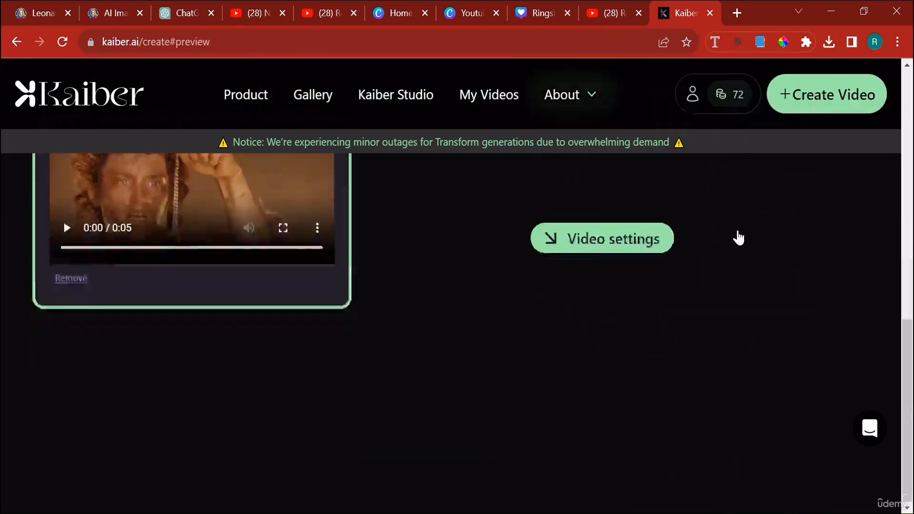
{"action": "scroll", "coordinate": [737, 236], "scroll_direction": "up", "scroll_amount": 4}
{"action": "scroll", "coordinate": [739, 228], "scroll_direction": "up", "scroll_amount": 8}
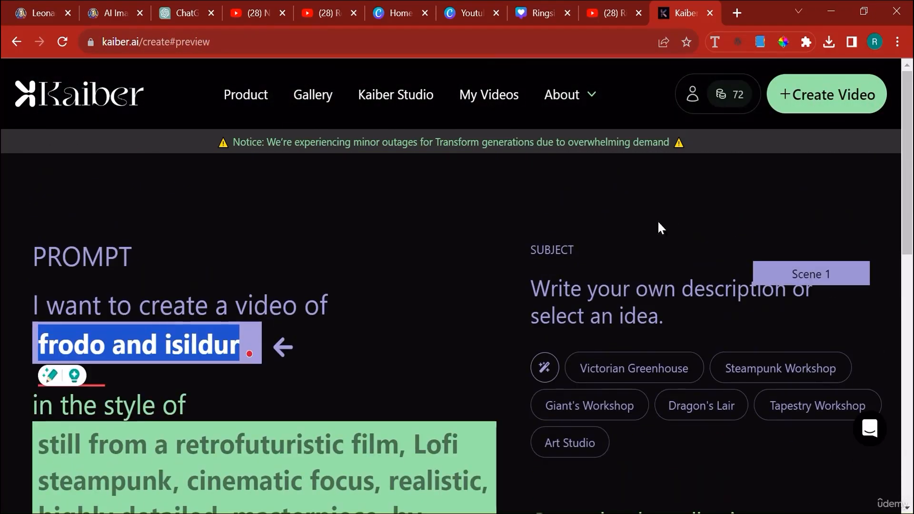
{"action": "left_click", "coordinate": [833, 96]}
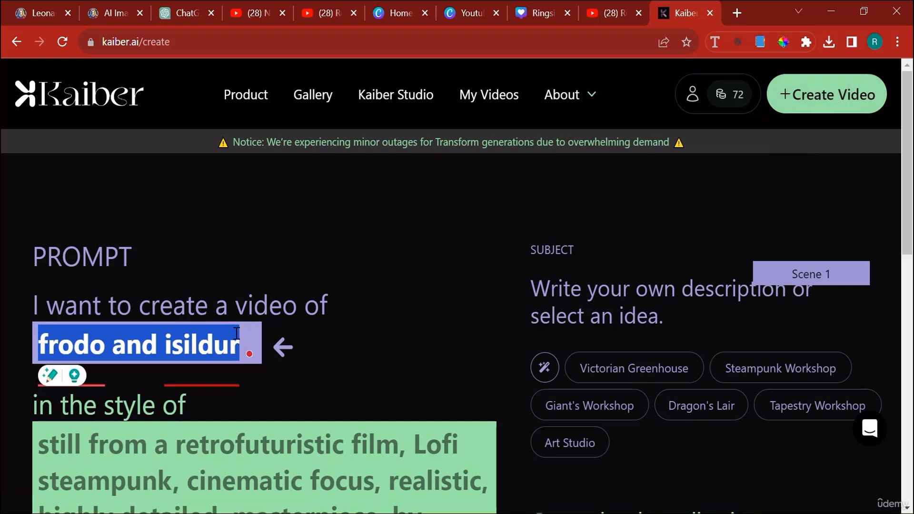
{"action": "left_click", "coordinate": [271, 337]}
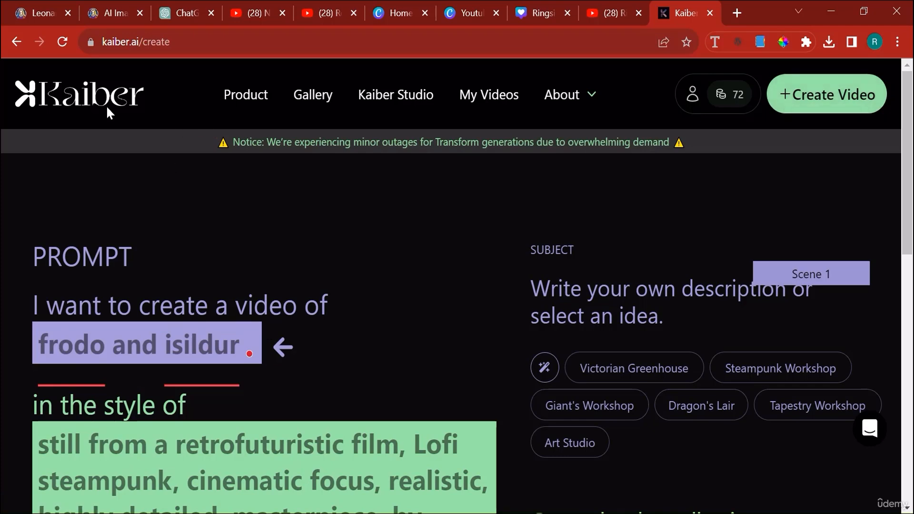
{"action": "left_click", "coordinate": [82, 97]}
{"action": "left_click", "coordinate": [861, 114]}
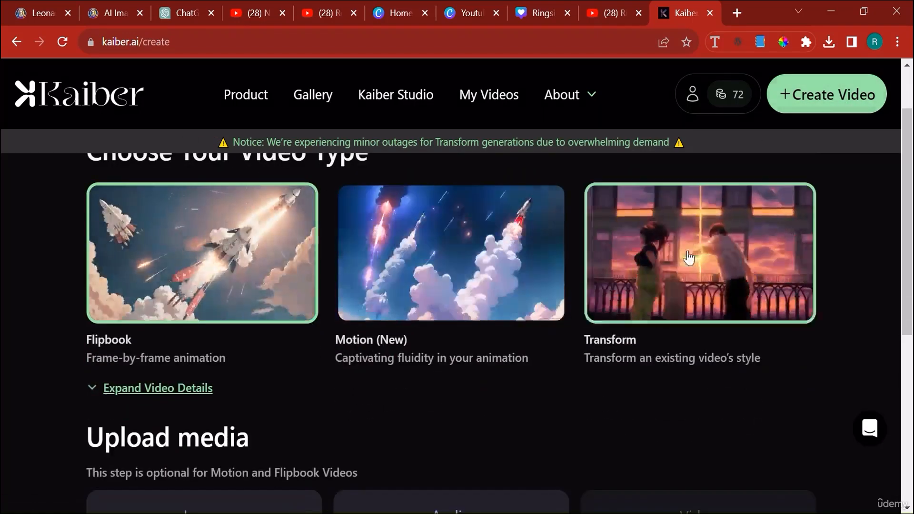
{"action": "scroll", "coordinate": [686, 252], "scroll_direction": "down", "scroll_amount": 5}
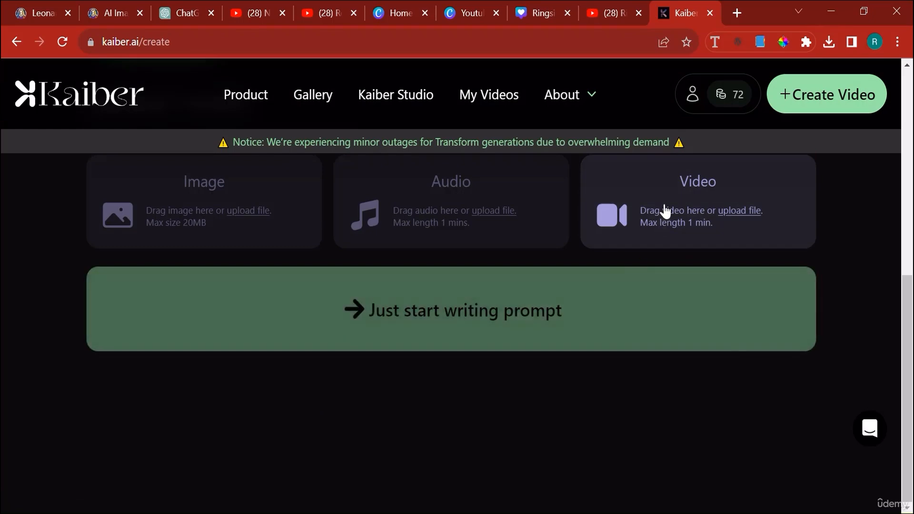
Step: Upload the clip from the Scene 7 folder as the source video and proceed to writing the prompt
{"action": "left_click", "coordinate": [665, 210]}
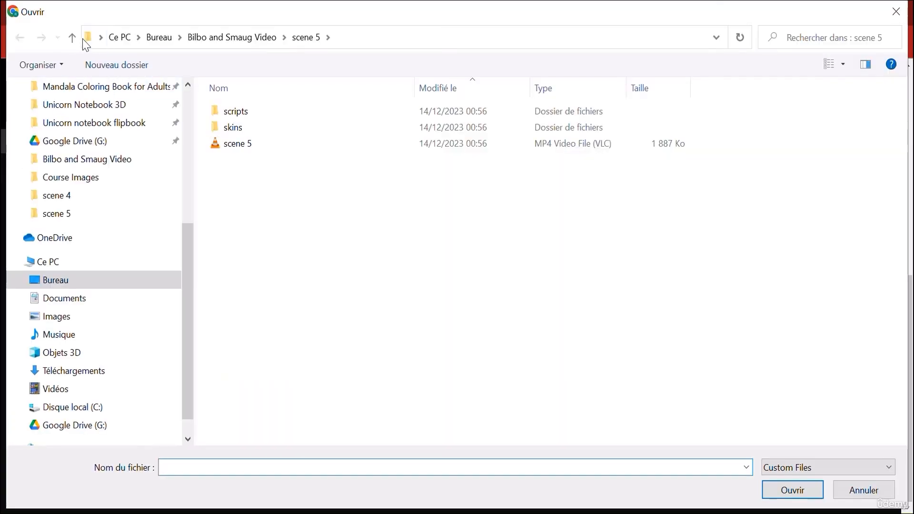
{"action": "key", "text": "alt+Up"}
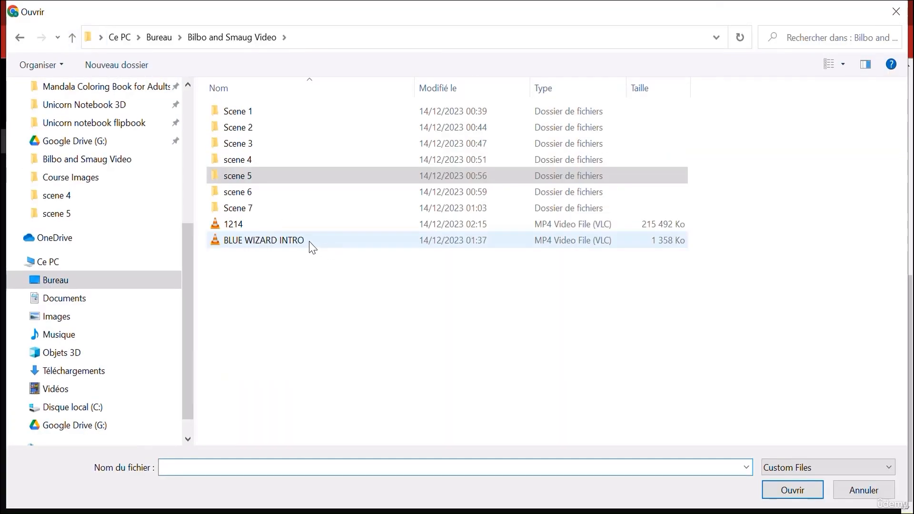
{"action": "double_click", "coordinate": [274, 208]}
{"action": "double_click", "coordinate": [241, 143]}
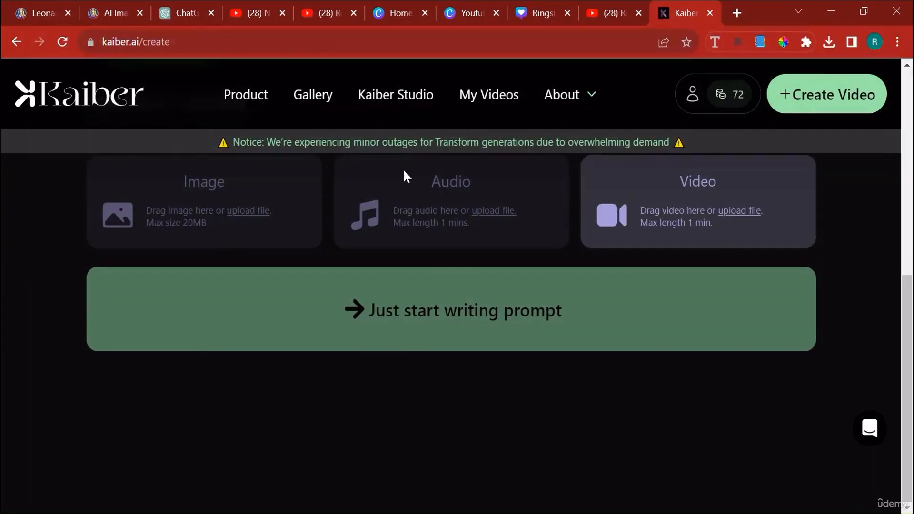
{"action": "left_click", "coordinate": [627, 420]}
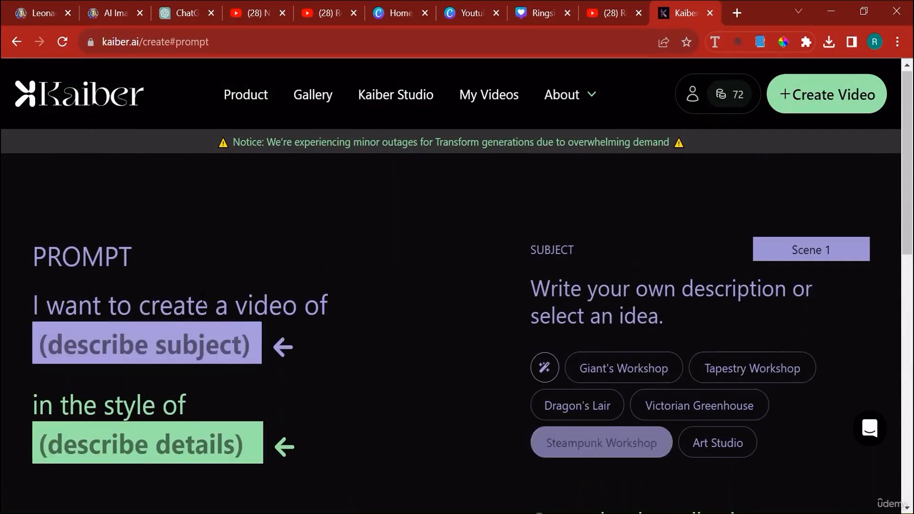
Step: Write "hand touching ring" as the prompt's subject and apply the Steampunk style
{"action": "left_click", "coordinate": [134, 347]}
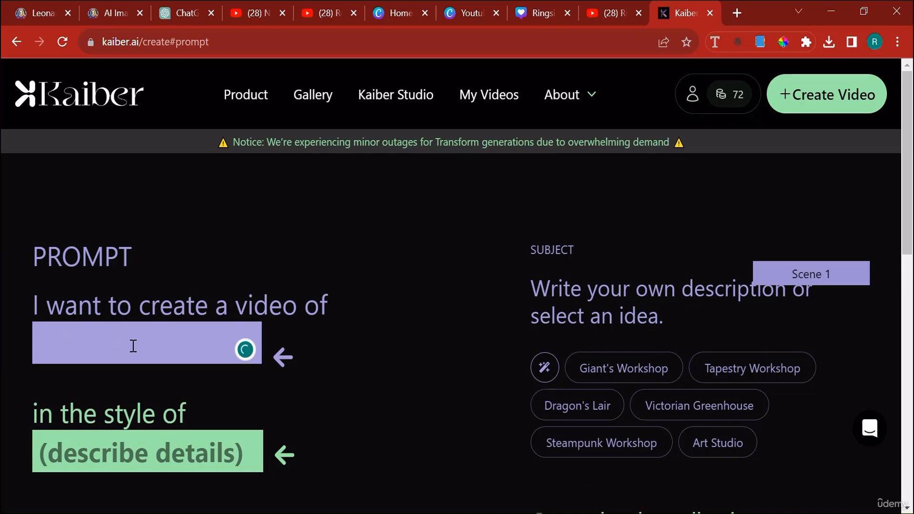
{"action": "type", "text": "hand touching ring"}
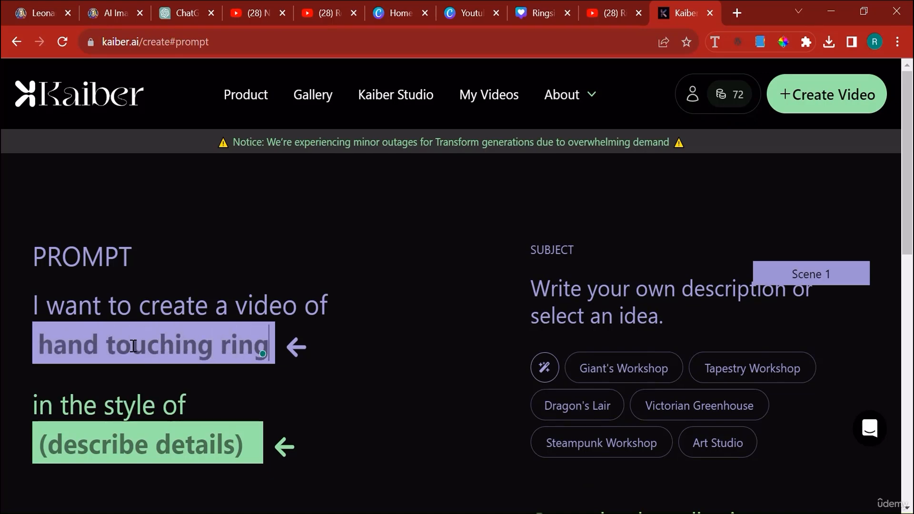
{"action": "scroll", "coordinate": [133, 347], "scroll_direction": "down", "scroll_amount": 5}
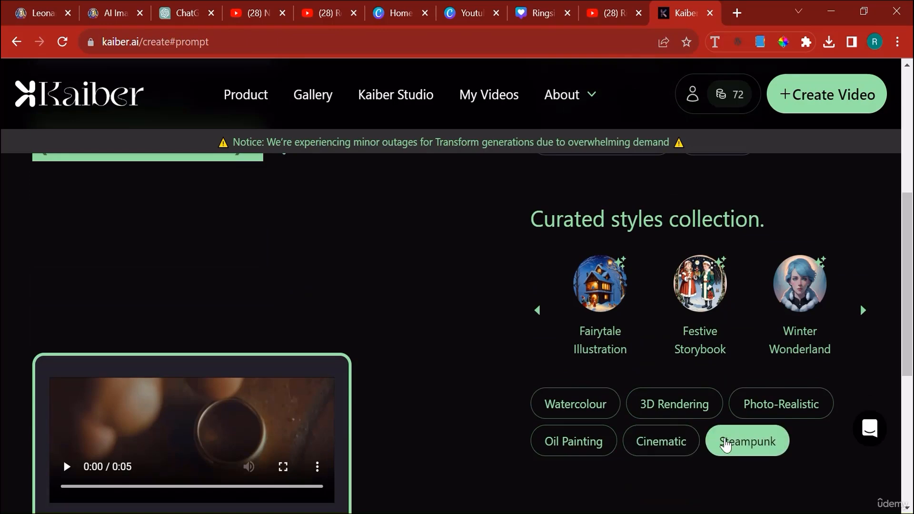
{"action": "left_click", "coordinate": [726, 444]}
Step: Try to generate previews for the ring video with the existing video settings, and highlight part of the outage notice
{"action": "left_click", "coordinate": [606, 259]}
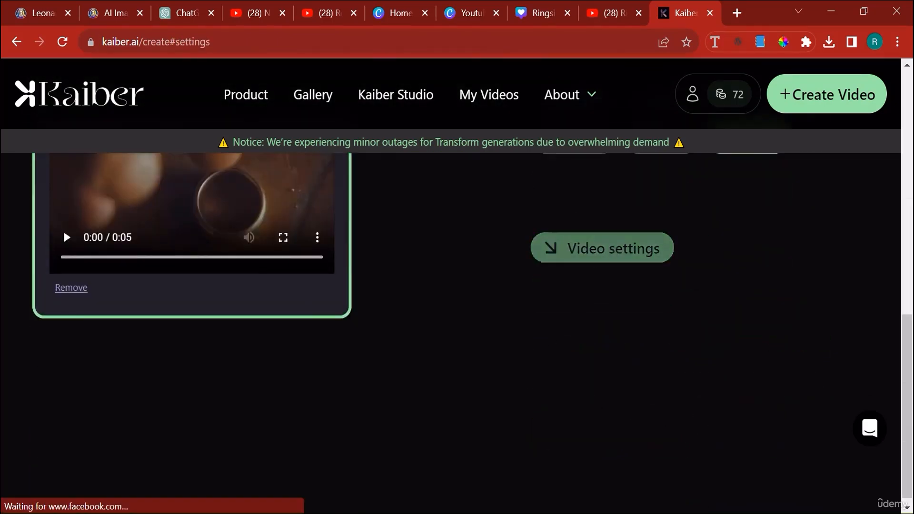
{"action": "scroll", "coordinate": [703, 406], "scroll_direction": "down", "scroll_amount": 4}
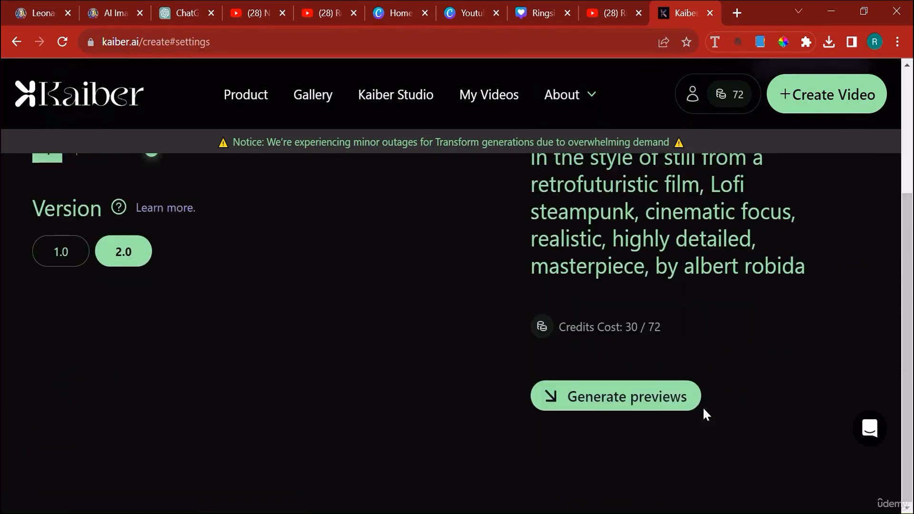
{"action": "left_click", "coordinate": [670, 405]}
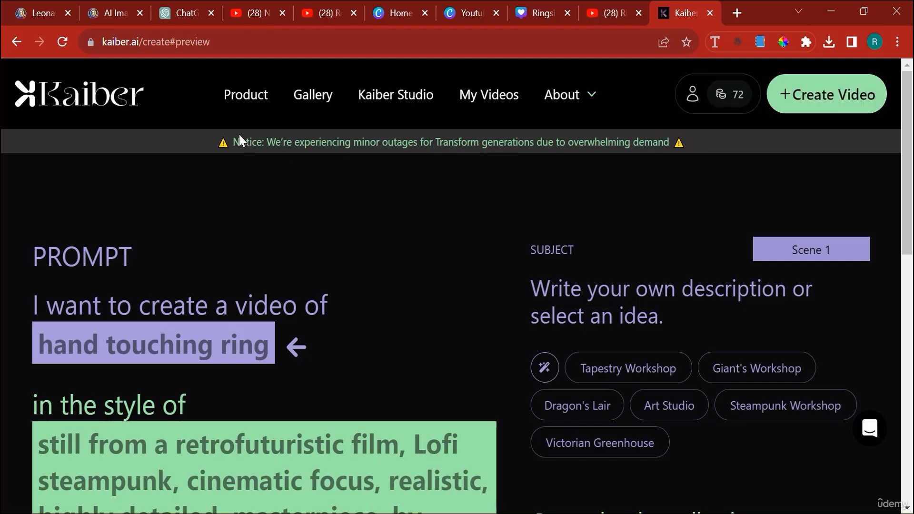
{"action": "left_click_drag", "start_coordinate": [408, 148], "coordinate": [483, 141]}
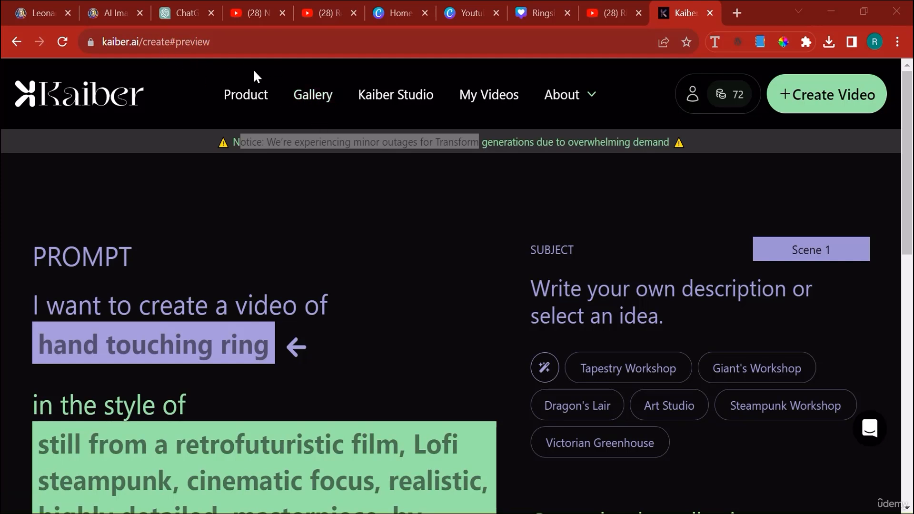
Step: Switch to ChatGPT and write that a 3 minute video is wanted, using only images created via ai and certain specific scenes from the movies
{"action": "left_click", "coordinate": [177, 5]}
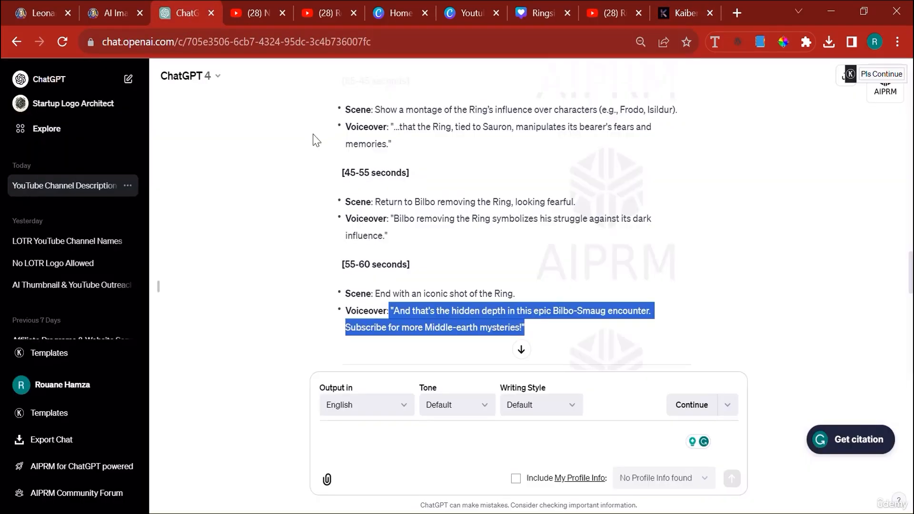
{"action": "left_click", "coordinate": [369, 436]}
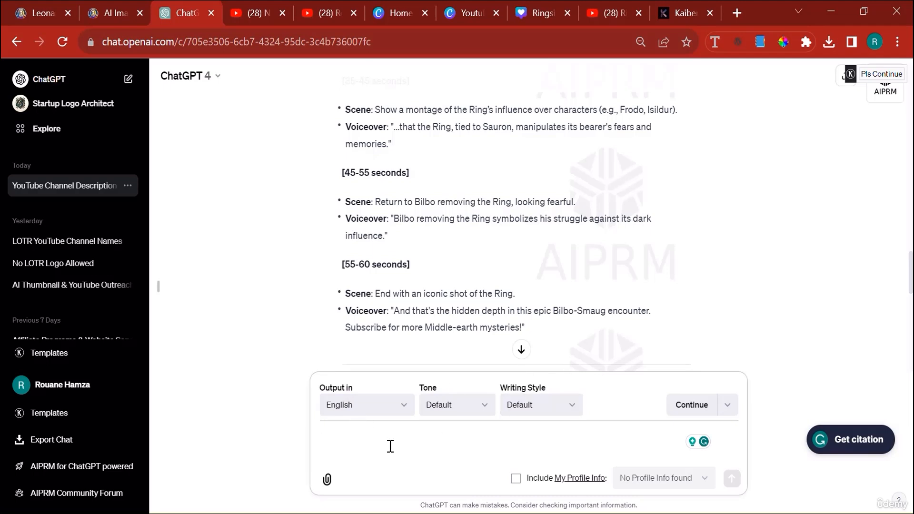
{"action": "type", "text": "I want to cre"}
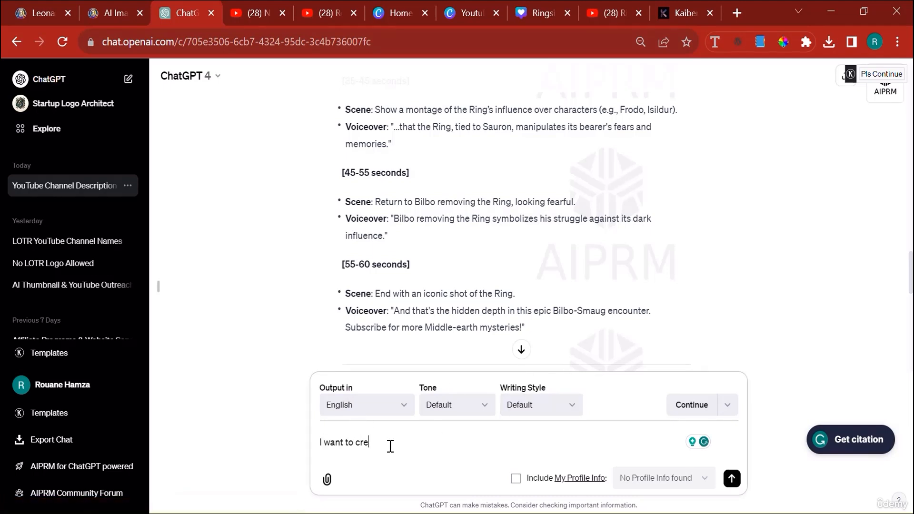
{"action": "type", "text": "ate a 3 minute video, and in that v"}
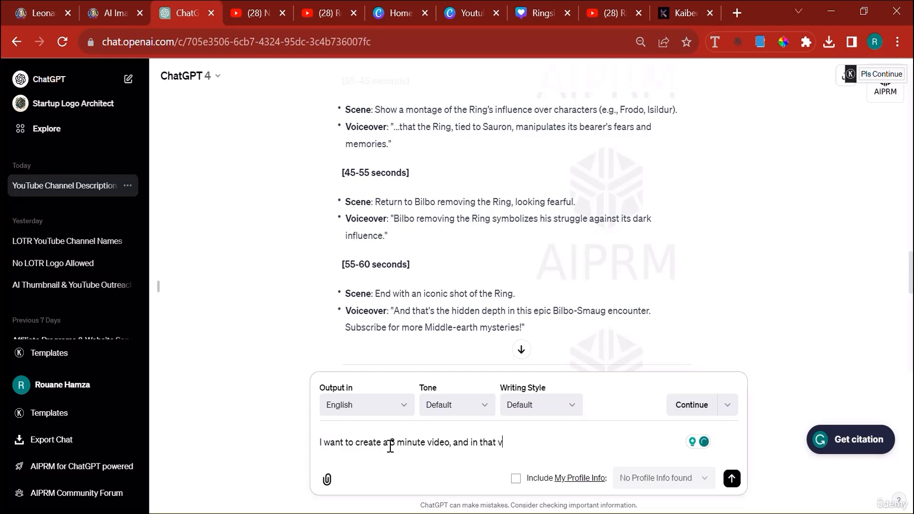
{"action": "type", "text": "ideo, I will u"}
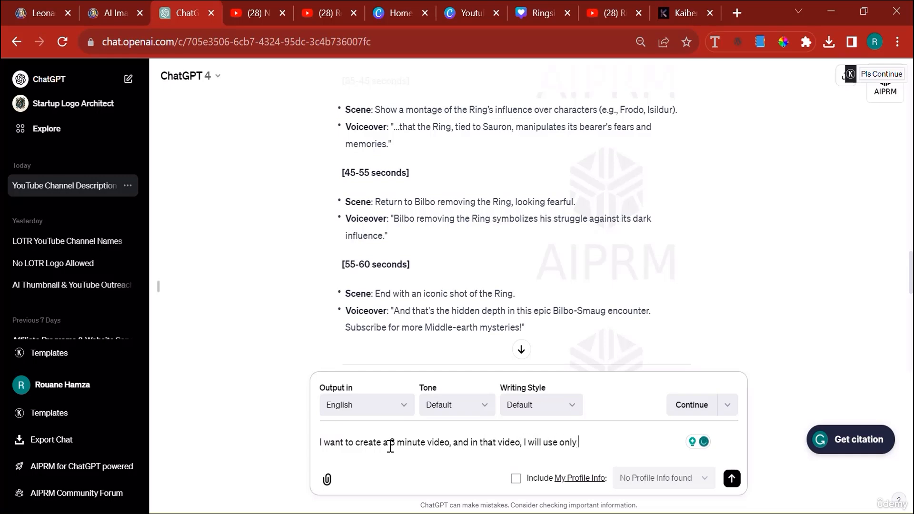
{"action": "type", "text": "se only images created via ai, and cer"}
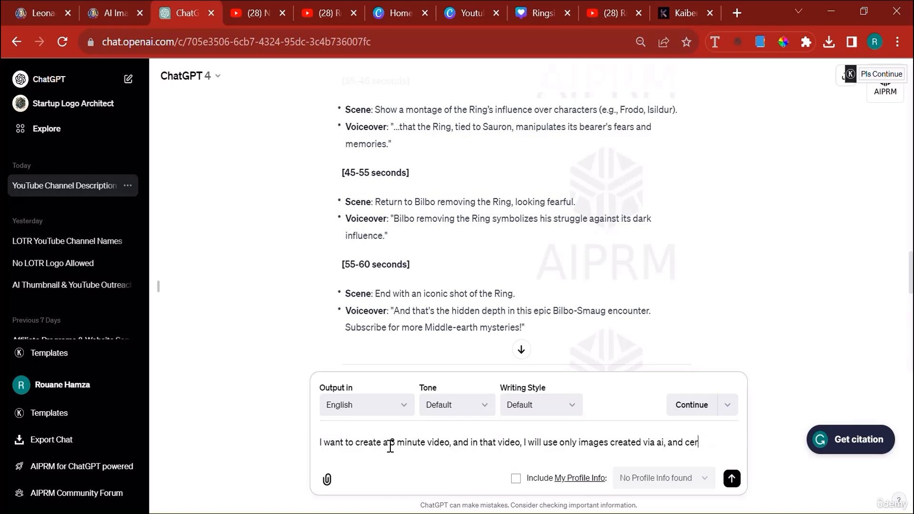
{"action": "type", "text": "tain specif"}
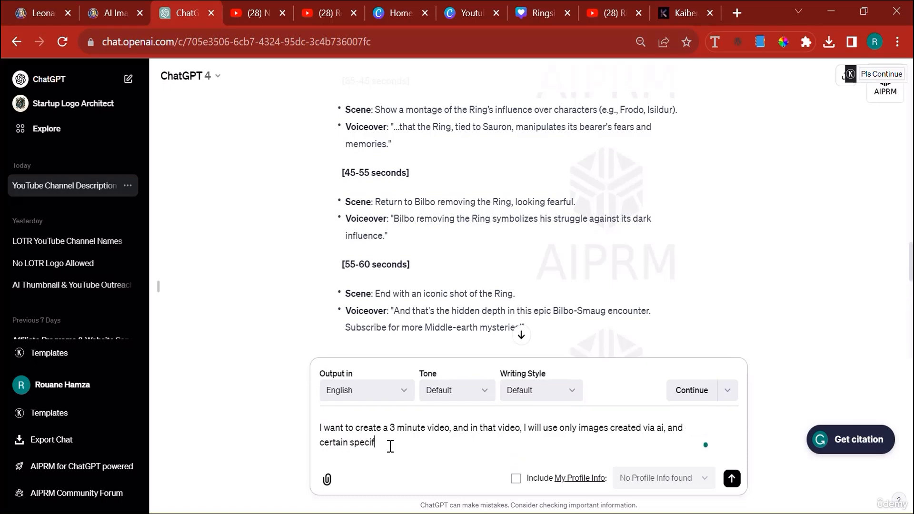
{"action": "type", "text": "ic scenes from the movies, and "}
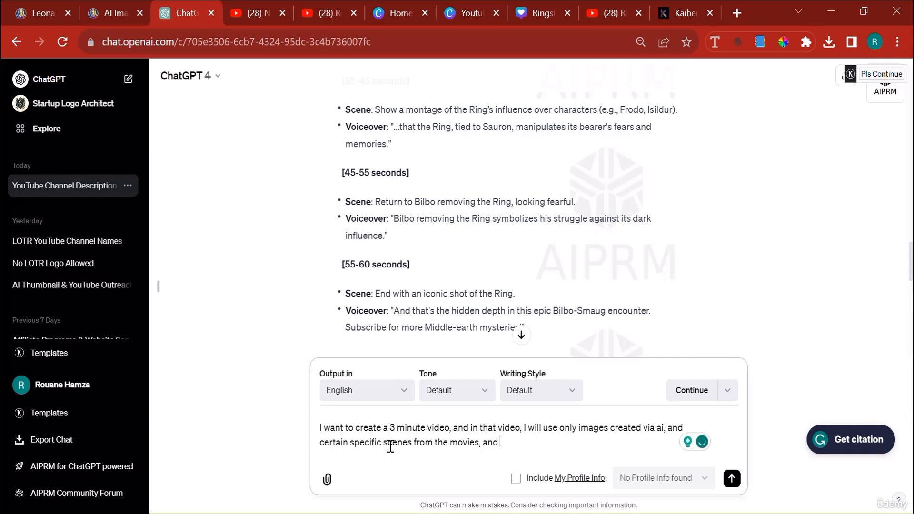
Step: Add that the video should be about sauron and the mystery of the ring of power, with ChatGPT choosing the topic
{"action": "type", "text": "I want it to be about sauron "}
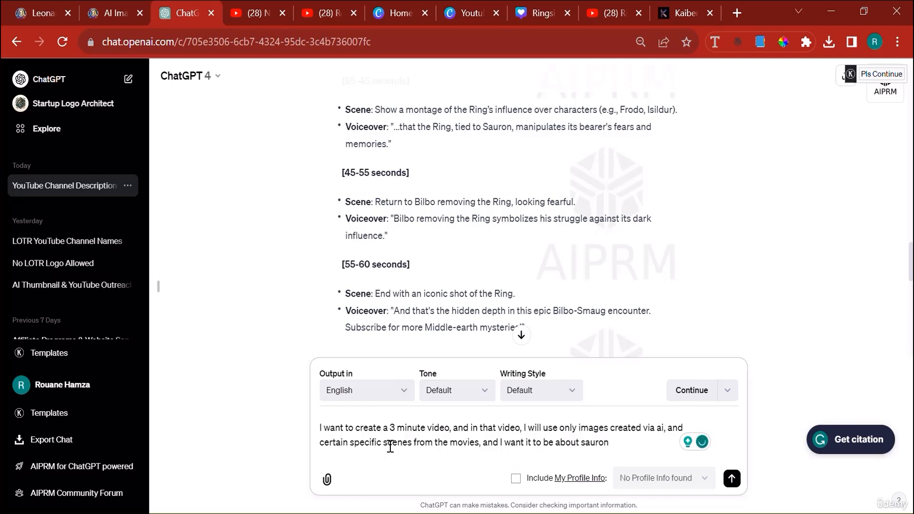
{"action": "type", "text": "and"}
{"action": "key", "text": "BackSpace"}
{"action": "key", "text": "BackSpace"}
{"action": "key", "text": "BackSpace"}
{"action": "type", "text": "and the mystery o"}
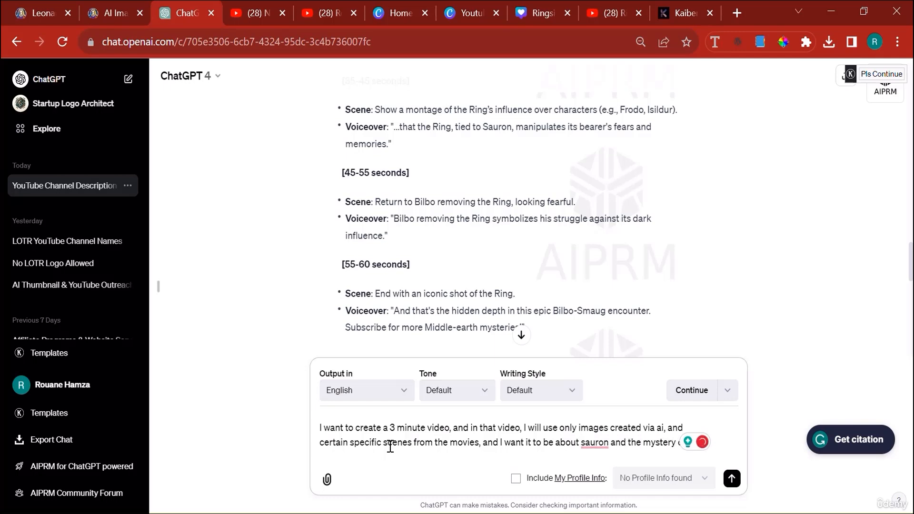
{"action": "type", "text": "f the ring of poo"}
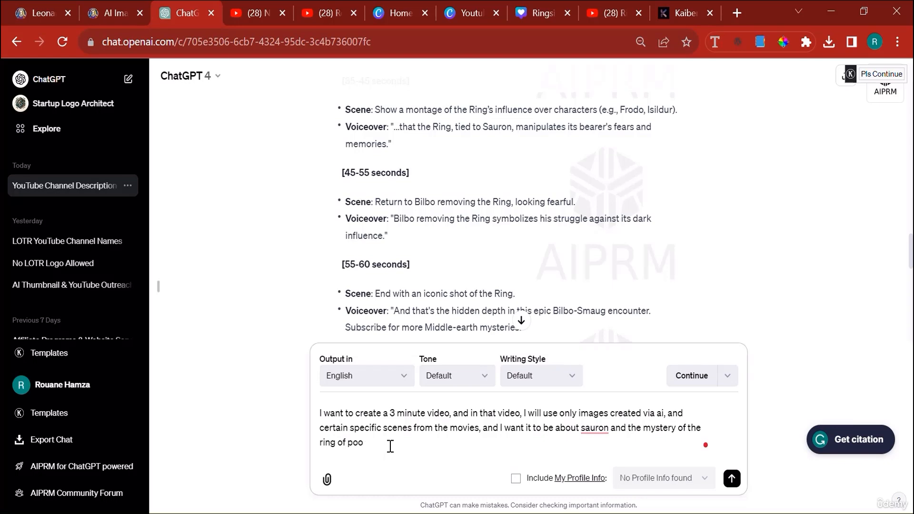
{"action": "type", "text": "w you choose the topic, but mlak"}
{"action": "key", "text": "BackSpace"}
{"action": "type", "text": "ake "}
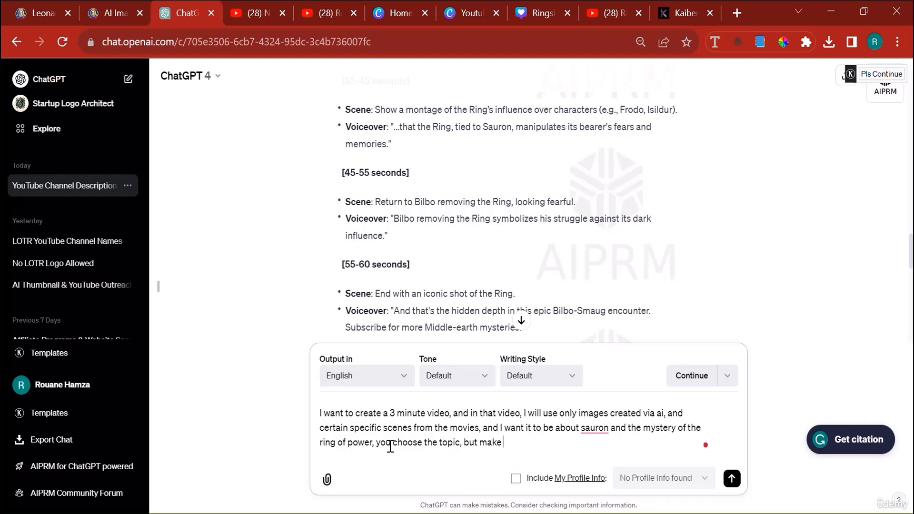
Step: Ask for the same thing as before but with a 3 minute video, and send the message
{"action": "type", "text": "sure you do the same thi"}
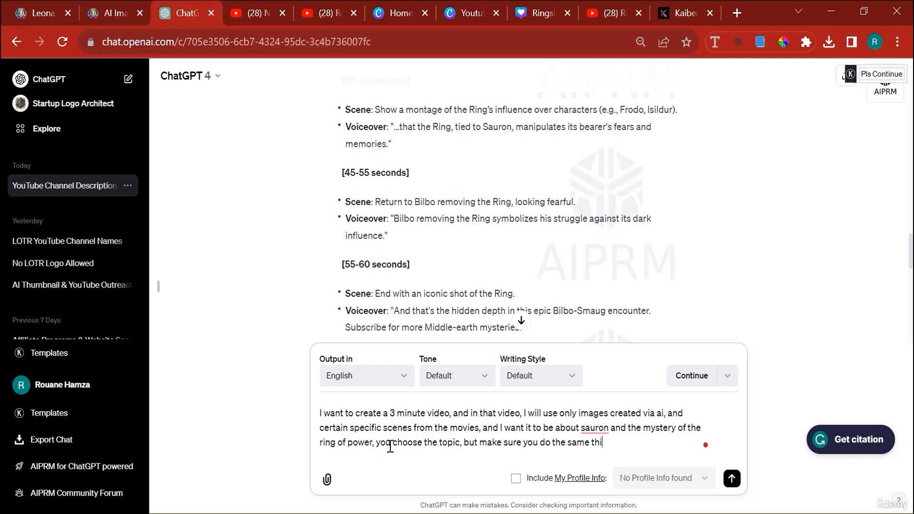
{"action": "type", "text": "ng you did before jus"}
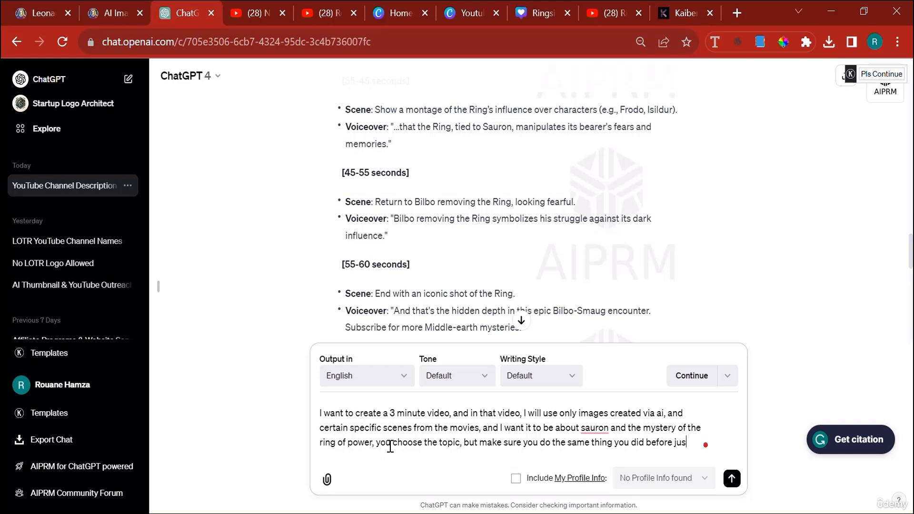
{"action": "type", "text": "t that this"}
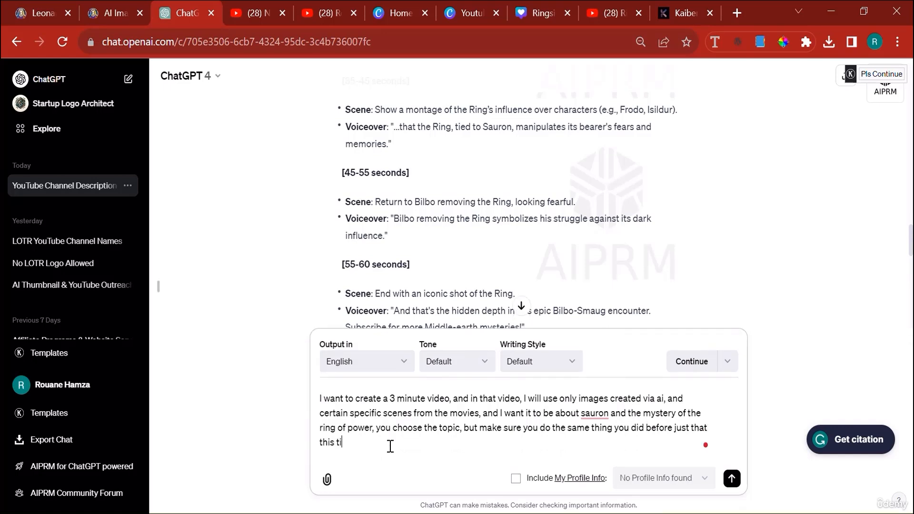
{"action": "type", "text": " time the video is 3 minutes."}
{"action": "key", "text": "Return"}
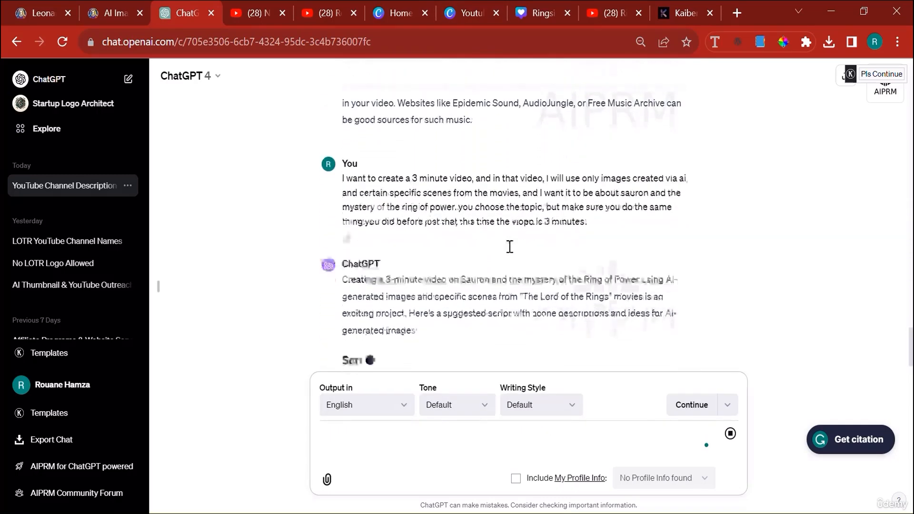
Step: Read the opening of ChatGPT's new script, checking the scene and voiceover ideas from 0 to 70 seconds
{"action": "scroll", "coordinate": [548, 291], "scroll_direction": "up", "scroll_amount": 3}
{"action": "scroll", "coordinate": [547, 292], "scroll_direction": "down", "scroll_amount": 2}
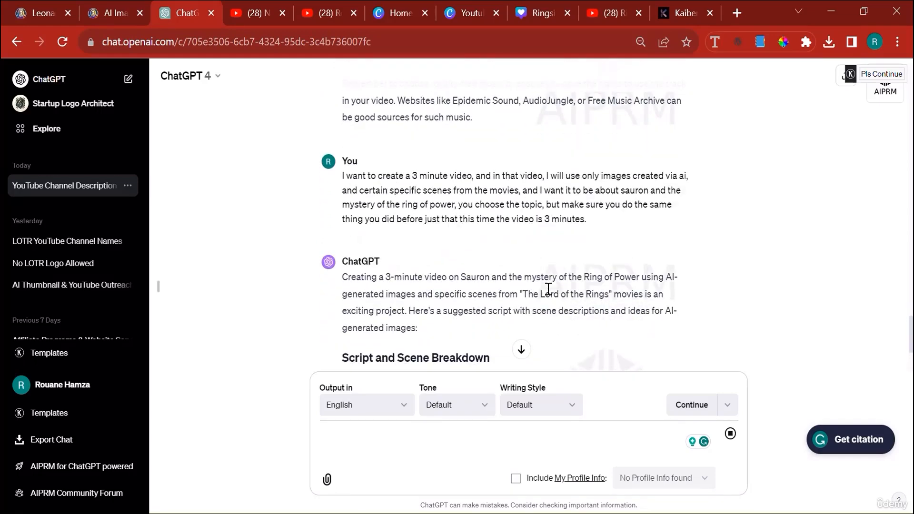
{"action": "scroll", "coordinate": [548, 289], "scroll_direction": "down", "scroll_amount": 3}
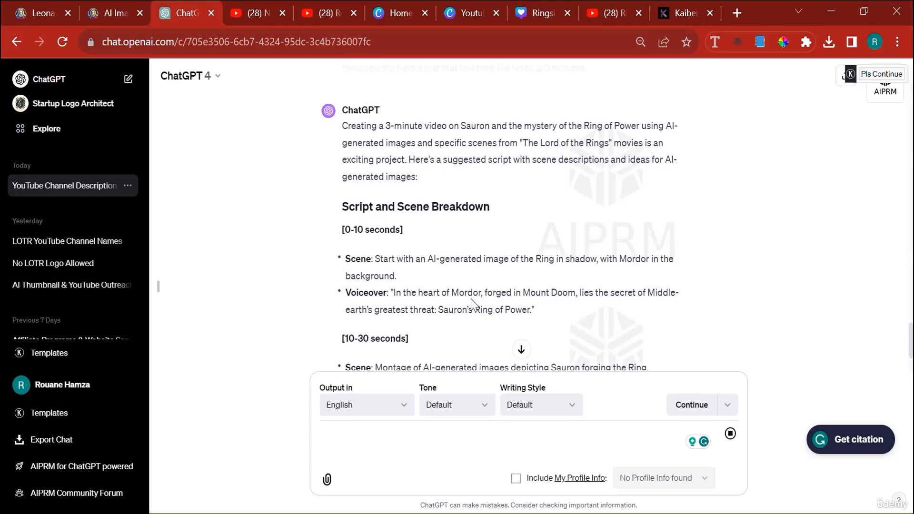
{"action": "scroll", "coordinate": [473, 300], "scroll_direction": "down", "scroll_amount": 2}
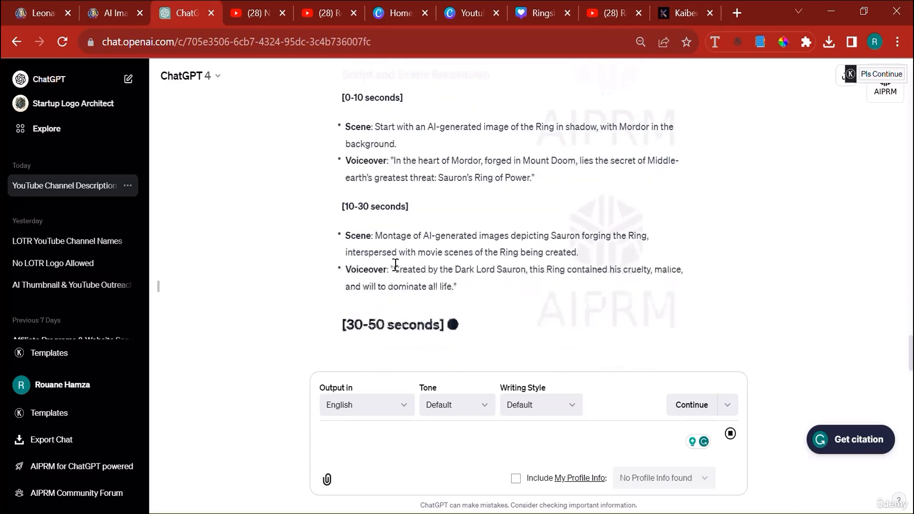
{"action": "scroll", "coordinate": [476, 284], "scroll_direction": "up", "scroll_amount": 2}
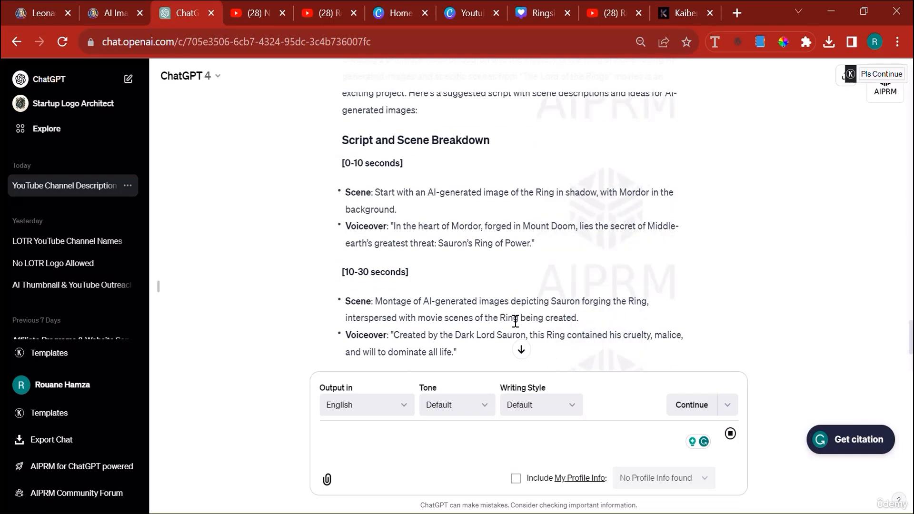
{"action": "scroll", "coordinate": [516, 327], "scroll_direction": "down", "scroll_amount": 2}
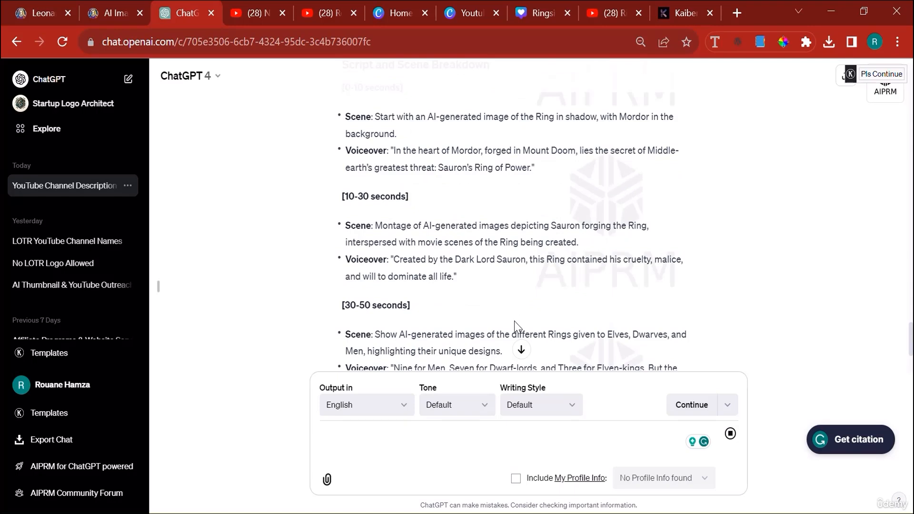
{"action": "scroll", "coordinate": [416, 270], "scroll_direction": "down", "scroll_amount": 2}
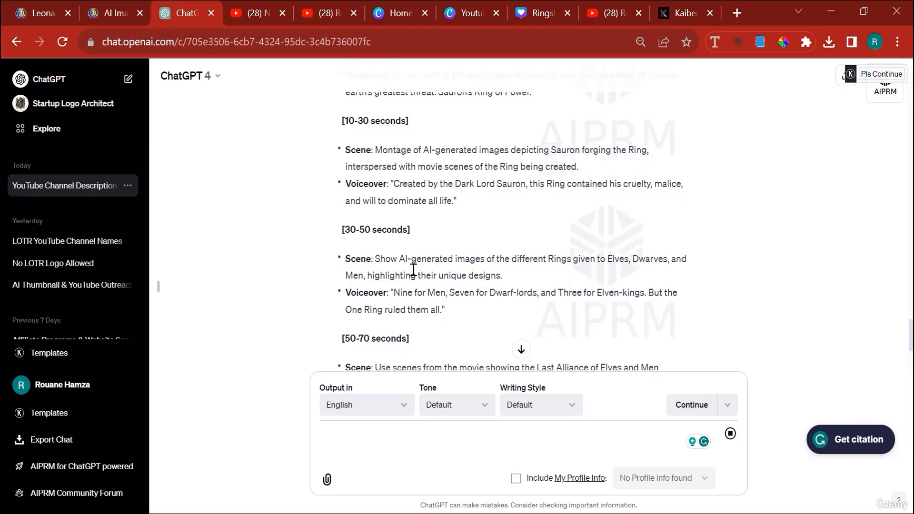
{"action": "scroll", "coordinate": [567, 285], "scroll_direction": "down", "scroll_amount": 2}
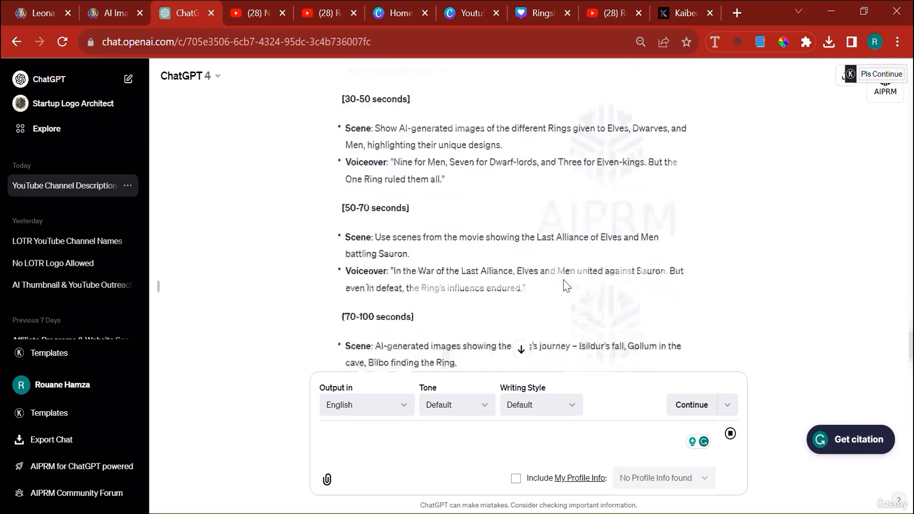
{"action": "scroll", "coordinate": [564, 284], "scroll_direction": "up", "scroll_amount": 2}
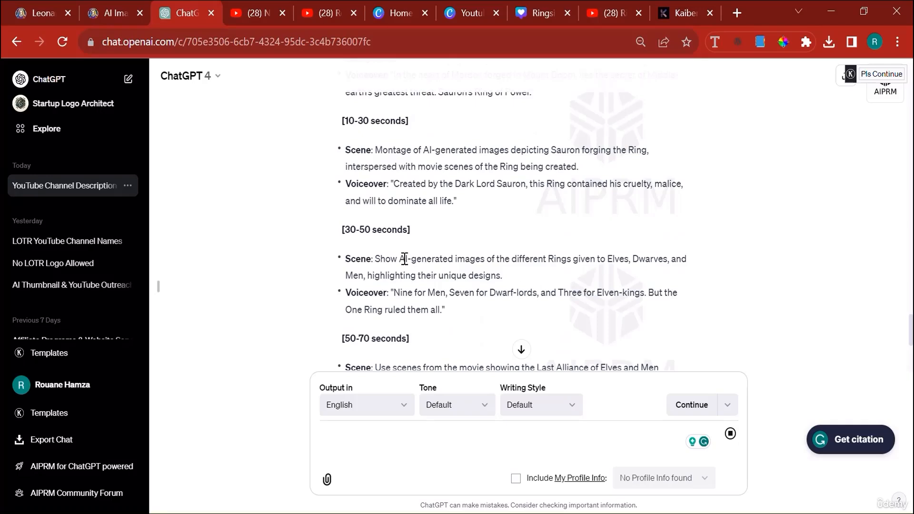
{"action": "scroll", "coordinate": [414, 271], "scroll_direction": "down", "scroll_amount": 2}
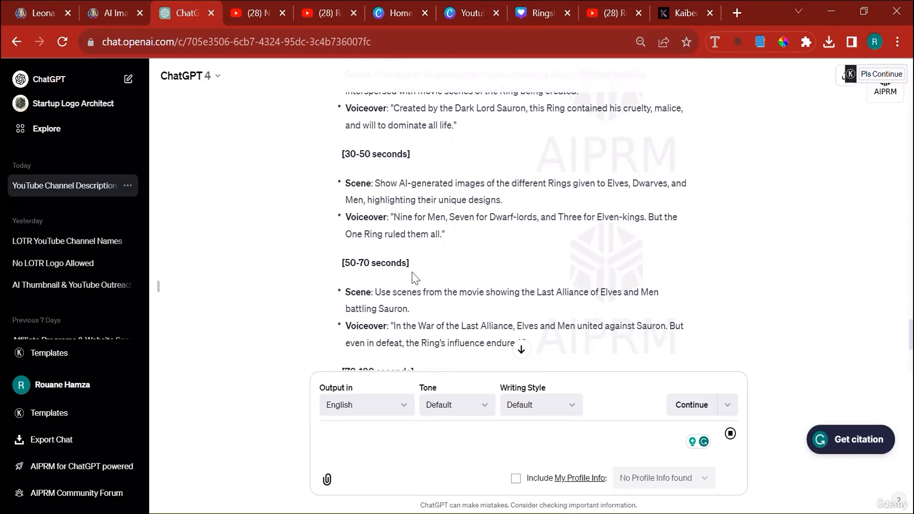
{"action": "scroll", "coordinate": [415, 276], "scroll_direction": "down", "scroll_amount": 2}
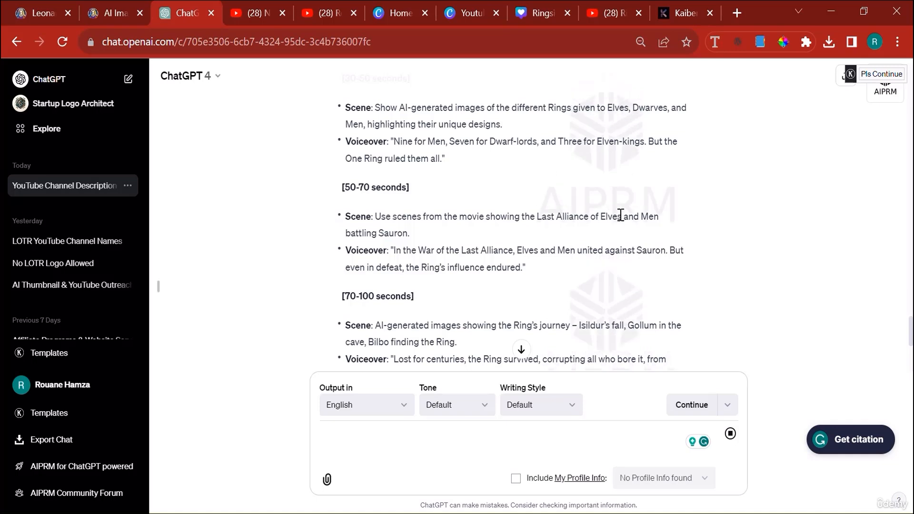
Step: Read the rest of the script's scenes and voiceovers, from the 70-100 seconds section through the Closing
{"action": "scroll", "coordinate": [440, 237], "scroll_direction": "down", "scroll_amount": 2}
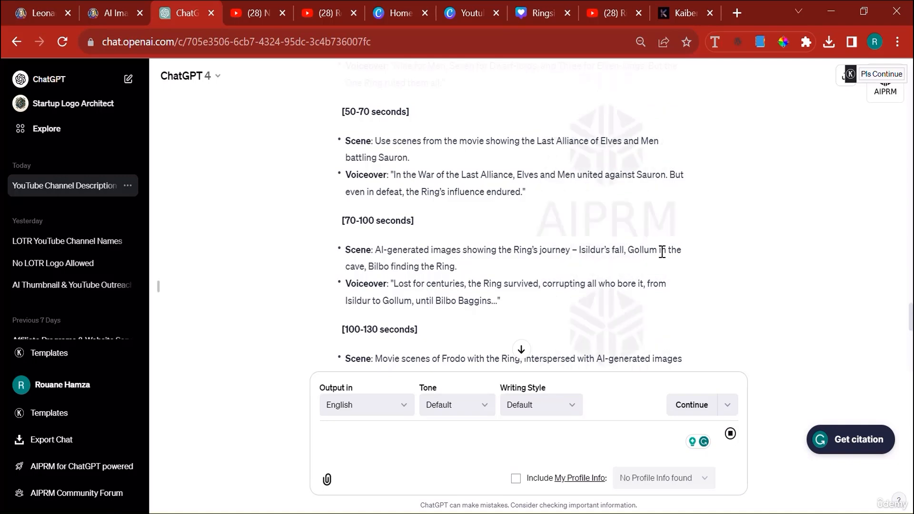
{"action": "scroll", "coordinate": [506, 266], "scroll_direction": "down", "scroll_amount": 1}
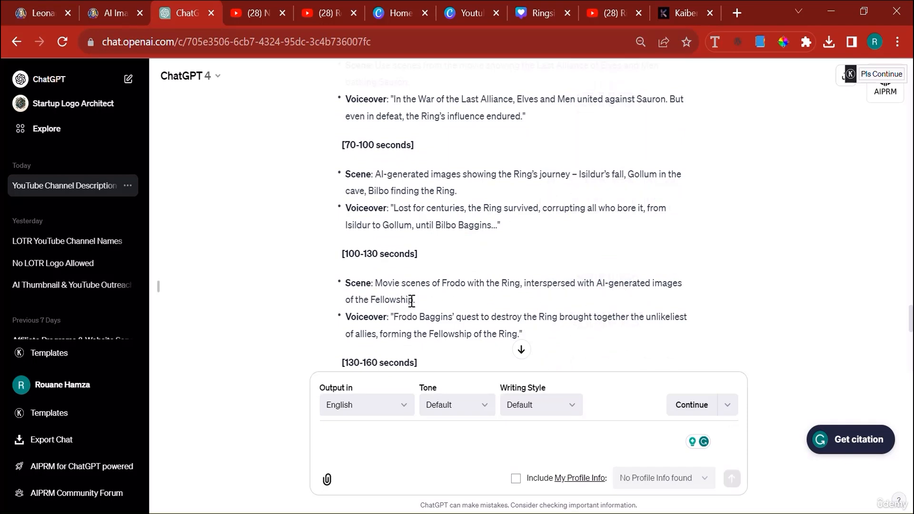
{"action": "scroll", "coordinate": [445, 305], "scroll_direction": "down", "scroll_amount": 2}
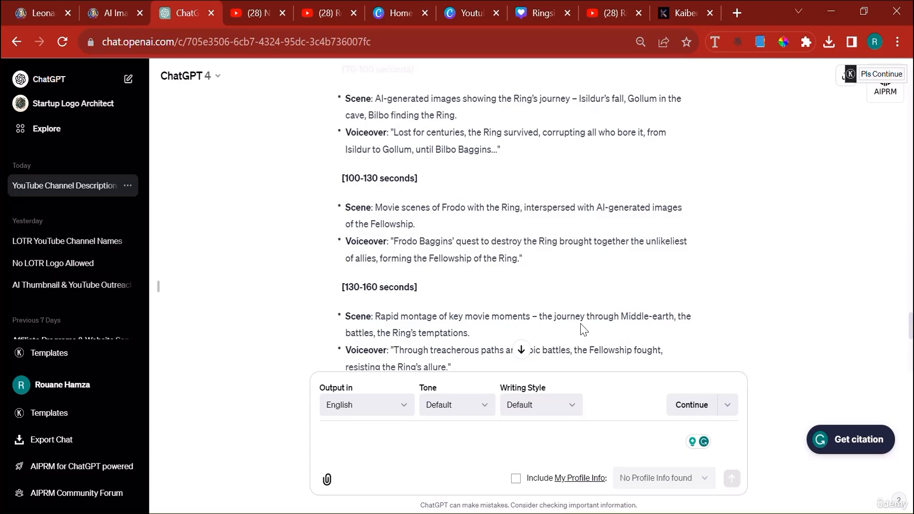
{"action": "scroll", "coordinate": [624, 312], "scroll_direction": "down", "scroll_amount": 2}
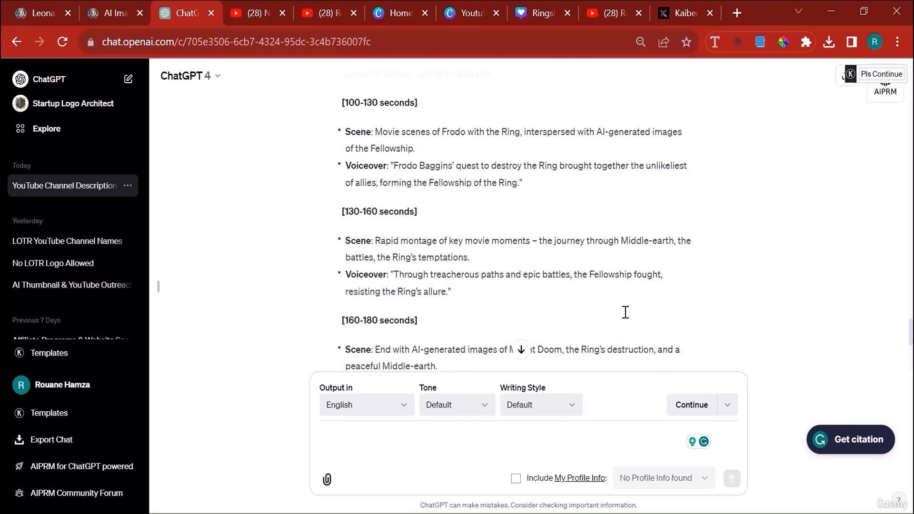
{"action": "scroll", "coordinate": [447, 269], "scroll_direction": "down", "scroll_amount": 2}
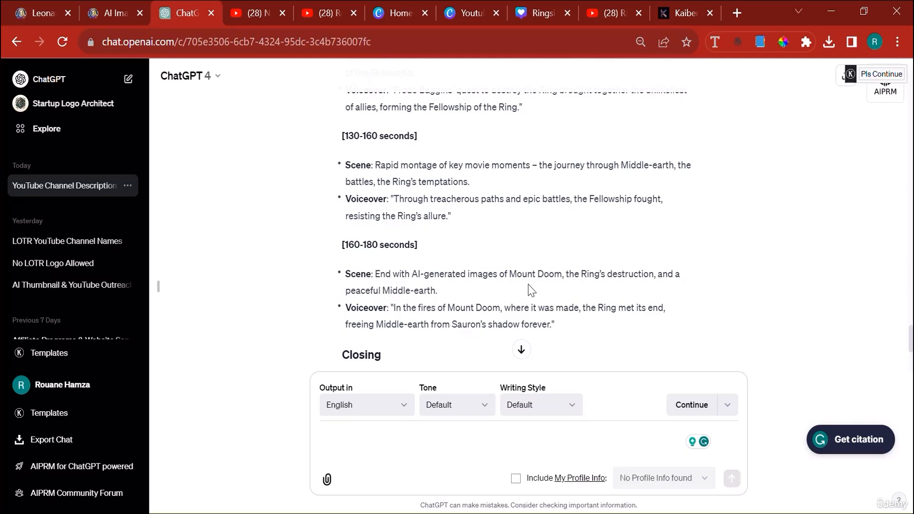
{"action": "scroll", "coordinate": [530, 290], "scroll_direction": "down", "scroll_amount": 2}
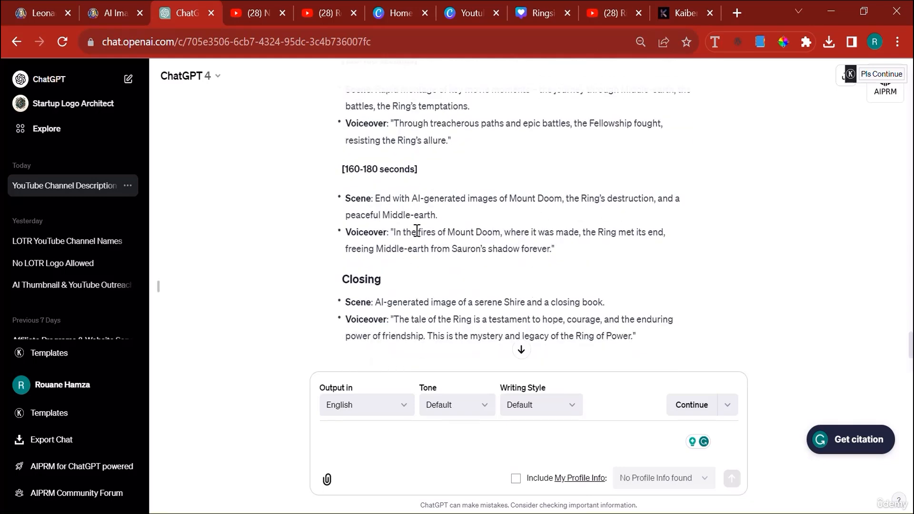
{"action": "scroll", "coordinate": [388, 312], "scroll_direction": "down", "scroll_amount": 2}
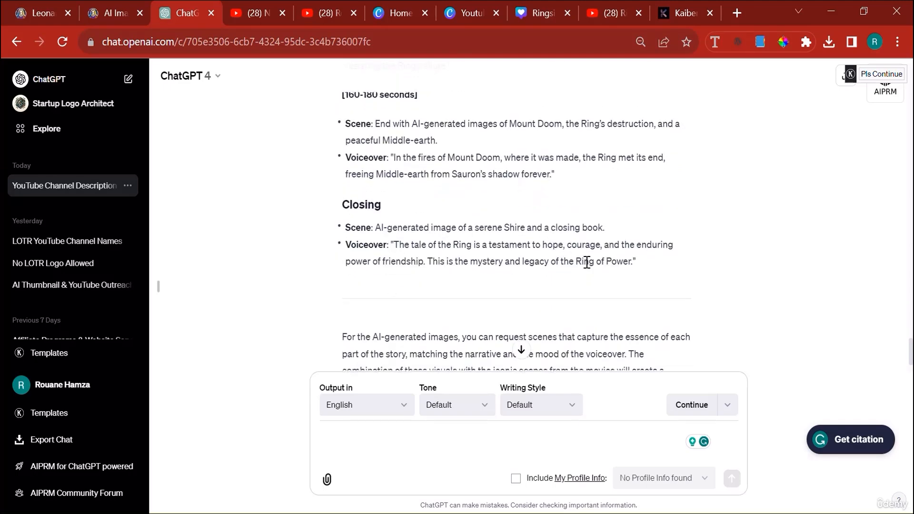
{"action": "scroll", "coordinate": [666, 310], "scroll_direction": "up", "scroll_amount": 3}
{"action": "scroll", "coordinate": [666, 305], "scroll_direction": "down", "scroll_amount": 3}
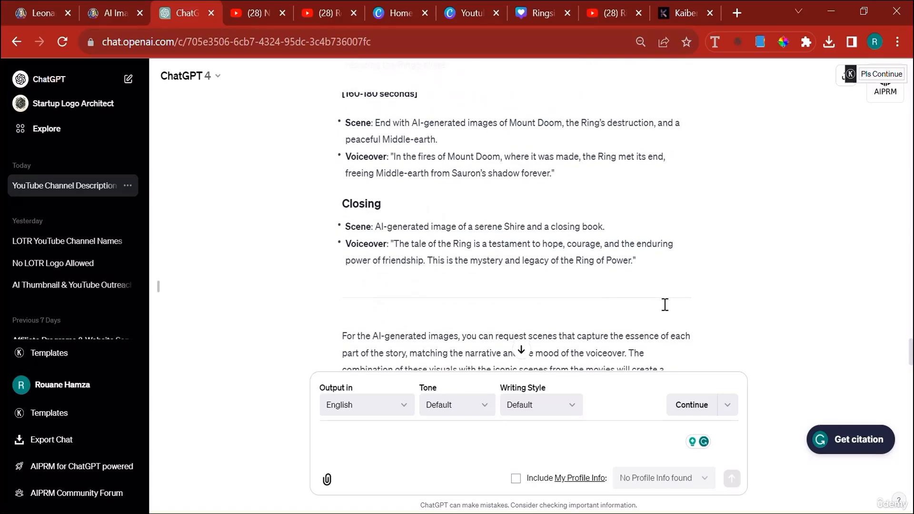
Step: Return to the start of the script and review its early scenes again, up to the 50-70 seconds section
{"action": "scroll", "coordinate": [688, 303], "scroll_direction": "up", "scroll_amount": 15}
{"action": "scroll", "coordinate": [690, 304], "scroll_direction": "down", "scroll_amount": 5}
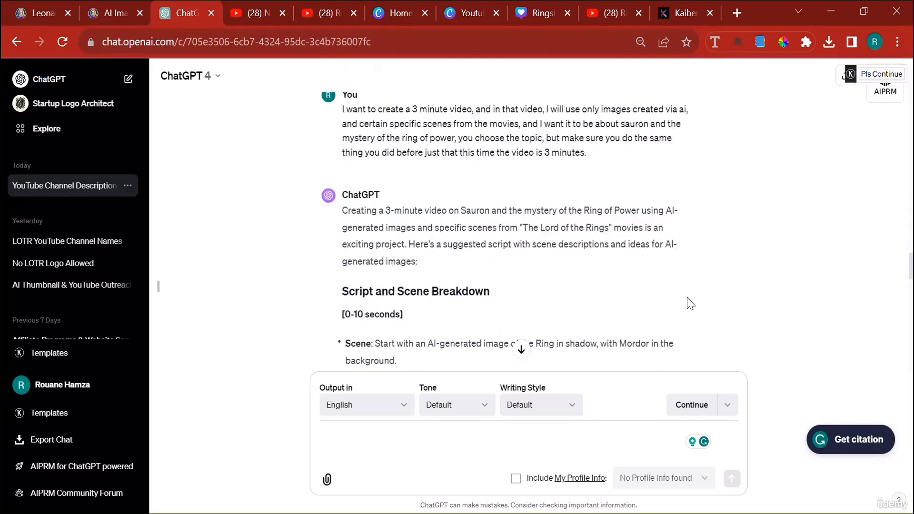
{"action": "scroll", "coordinate": [557, 286], "scroll_direction": "up", "scroll_amount": 2}
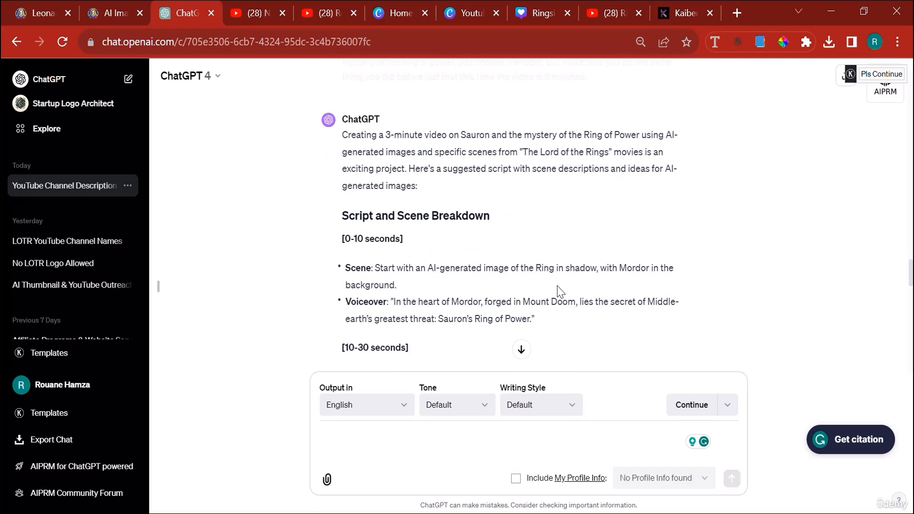
{"action": "scroll", "coordinate": [530, 287], "scroll_direction": "down", "scroll_amount": 3}
{"action": "scroll", "coordinate": [440, 291], "scroll_direction": "up", "scroll_amount": 3}
{"action": "scroll", "coordinate": [363, 225], "scroll_direction": "down", "scroll_amount": 4}
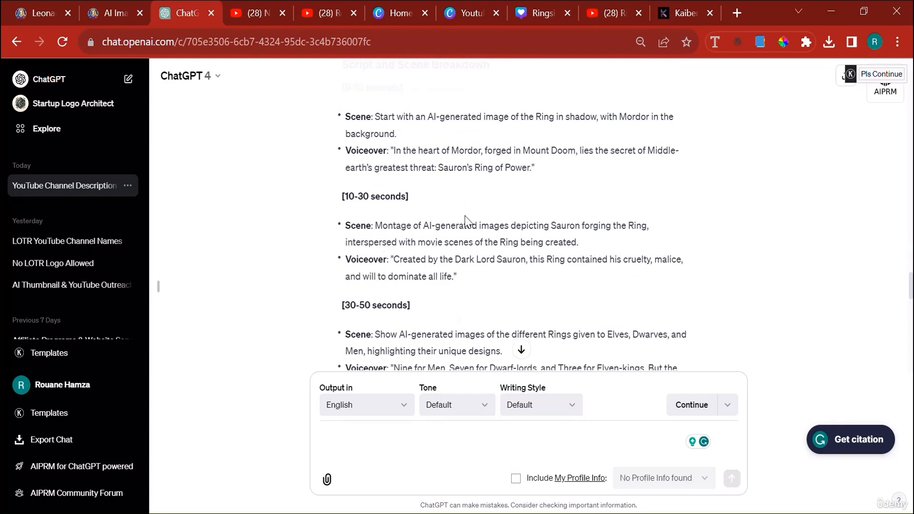
{"action": "scroll", "coordinate": [466, 221], "scroll_direction": "down", "scroll_amount": 2}
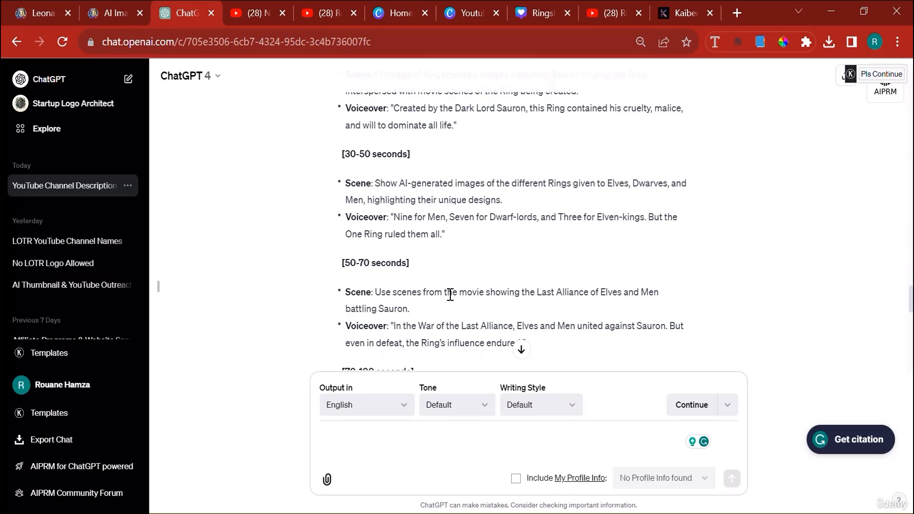
{"action": "scroll", "coordinate": [452, 307], "scroll_direction": "up", "scroll_amount": 3}
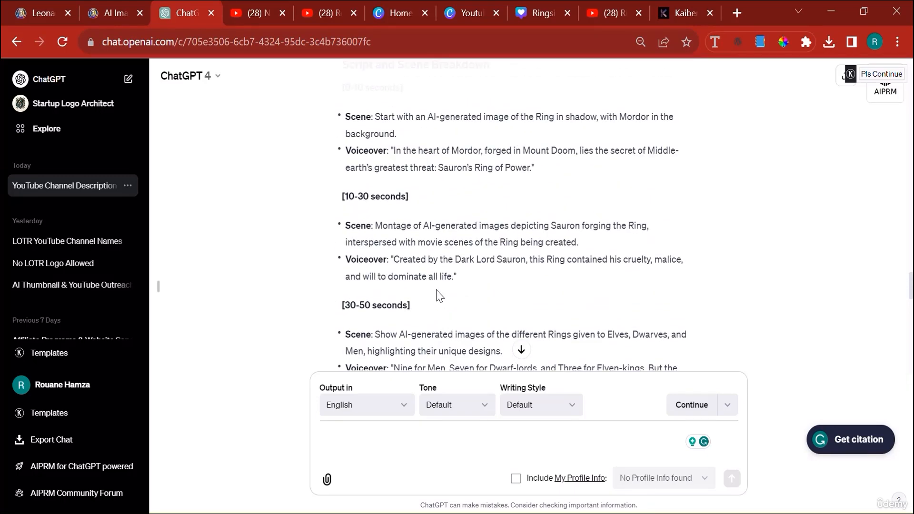